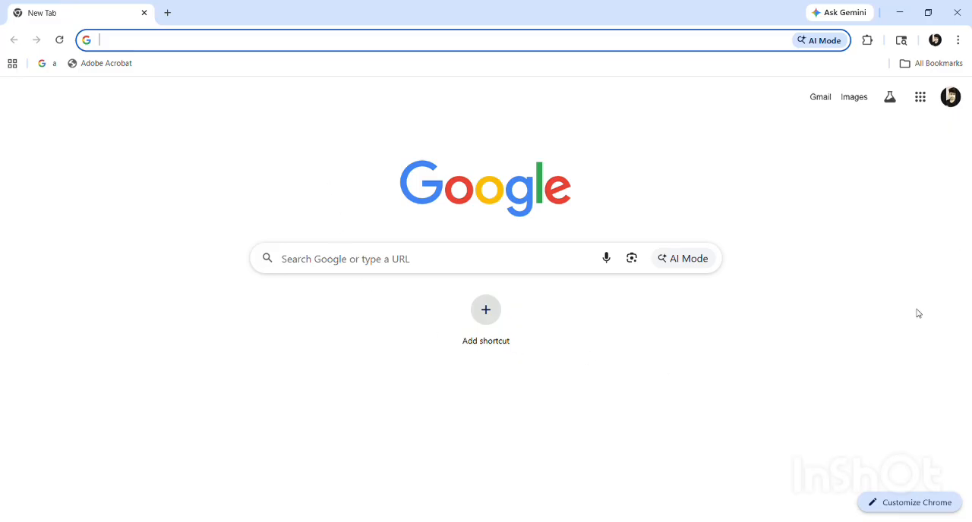
Open the site mprojgar.gov.in and dismiss the portal closure notice
click(366, 261)
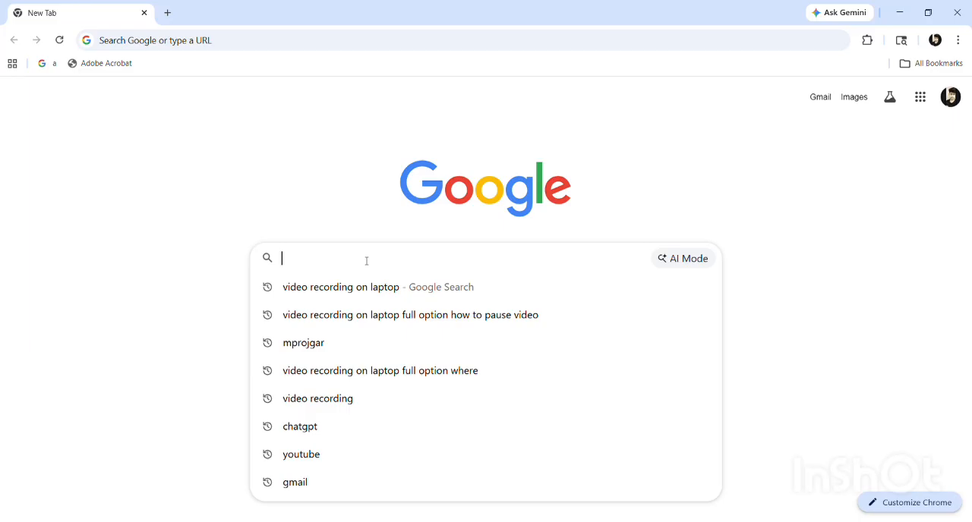
text(mproj)
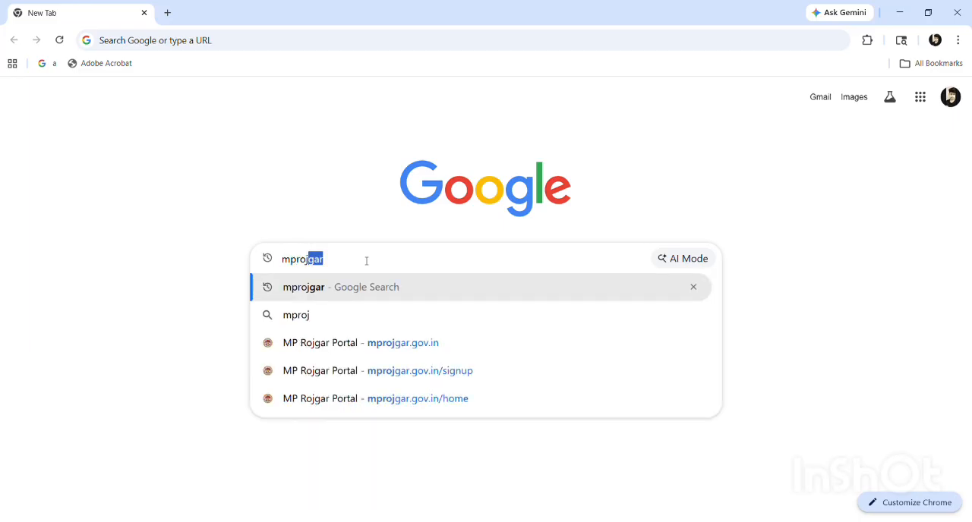
text(gar.)
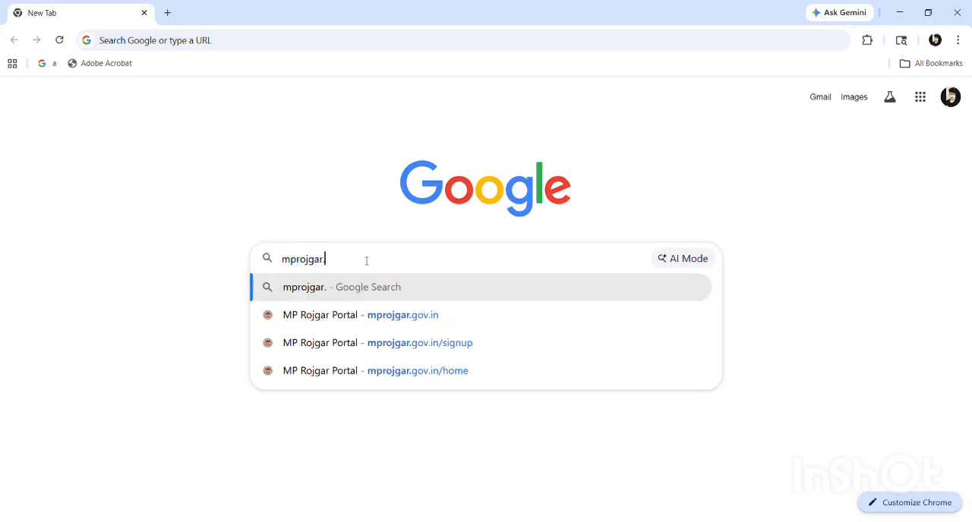
text(gov.in)
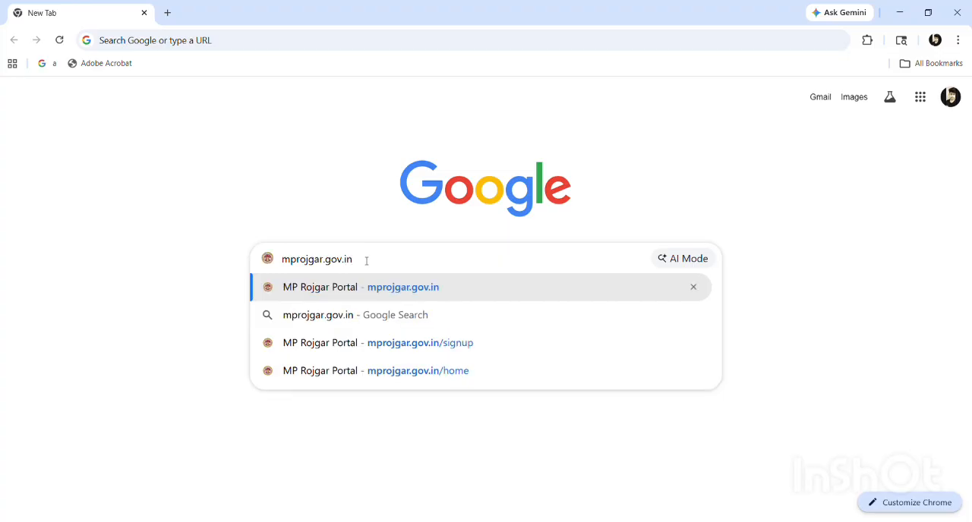
key(Return)
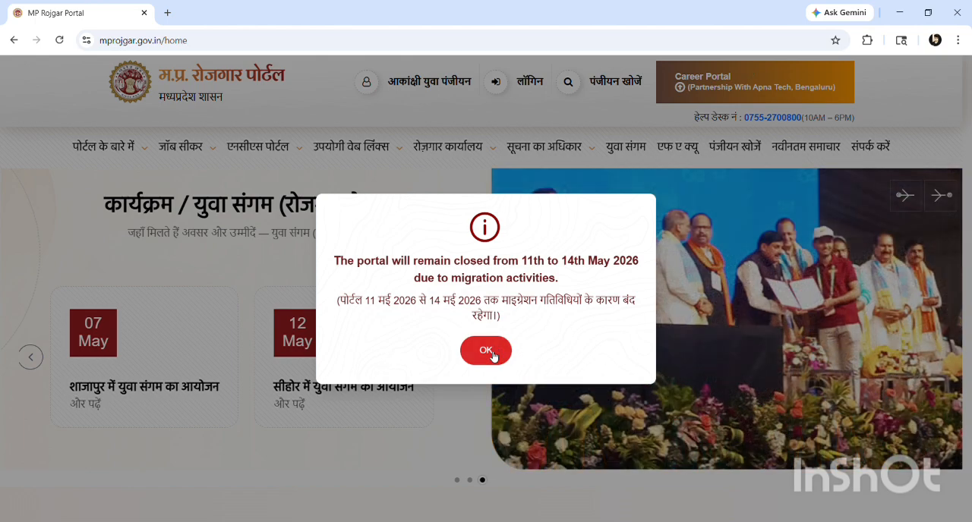
click(486, 351)
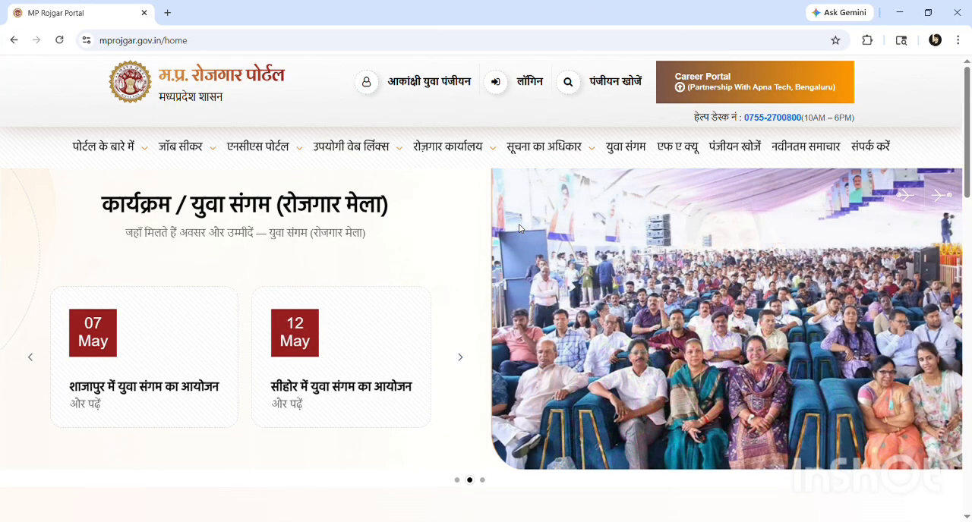
Open the aspiring youth registration form (आकांक्षी युवा पंजीयन) and enter the applicant's Samagra ID
mouse_move(455, 156)
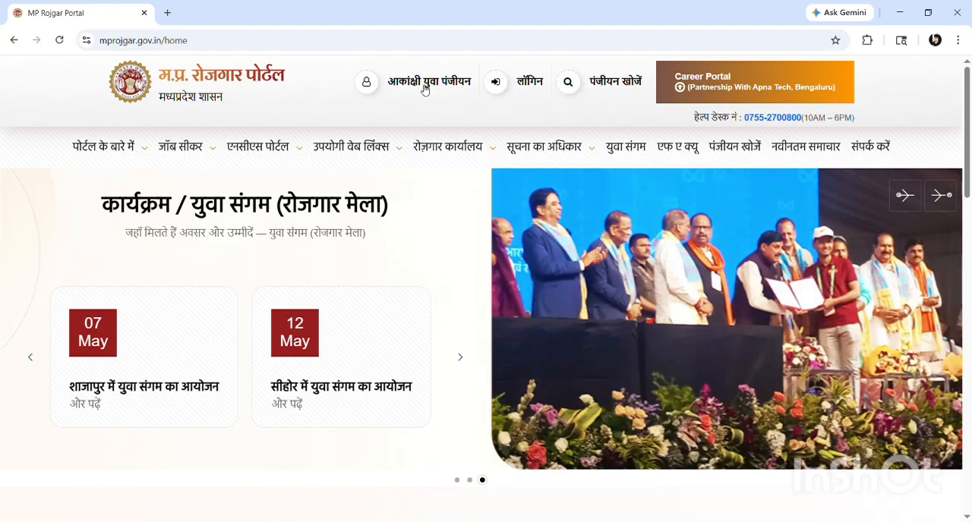
click(425, 85)
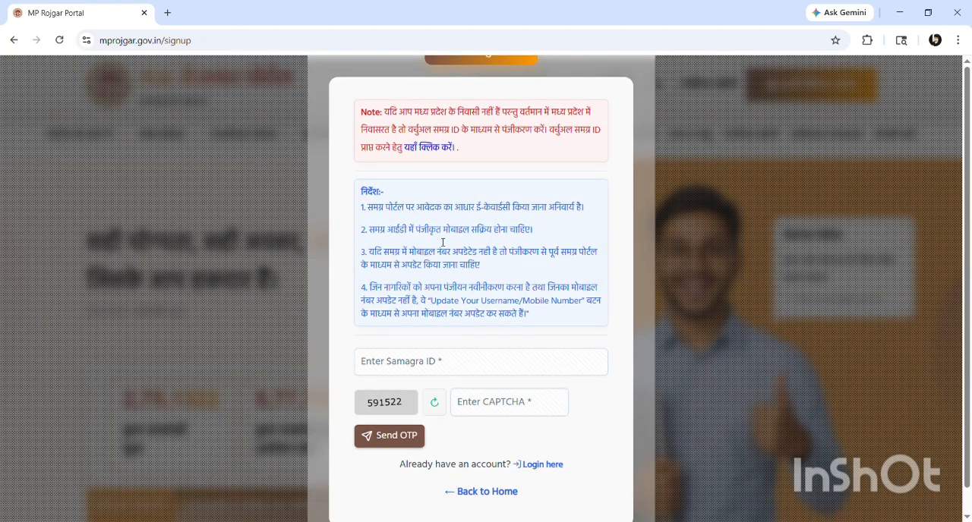
click(391, 371)
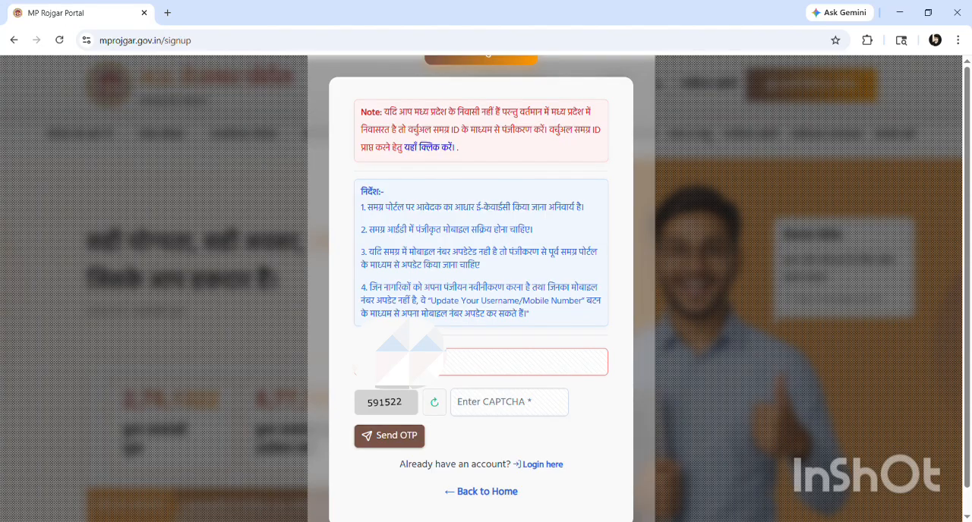
text(*)
Request an OTP using the displayed CAPTCHA, and place the cursor in the OTP field
click(492, 405)
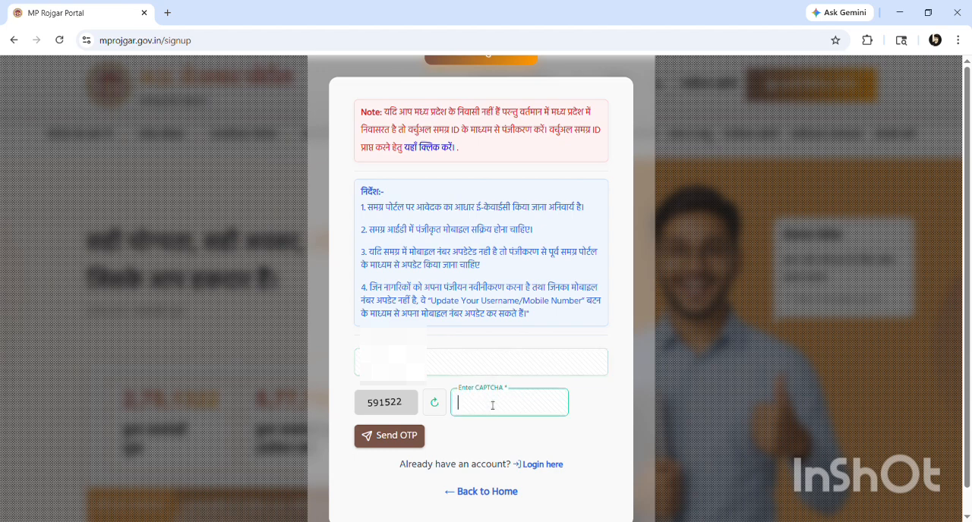
click(391, 437)
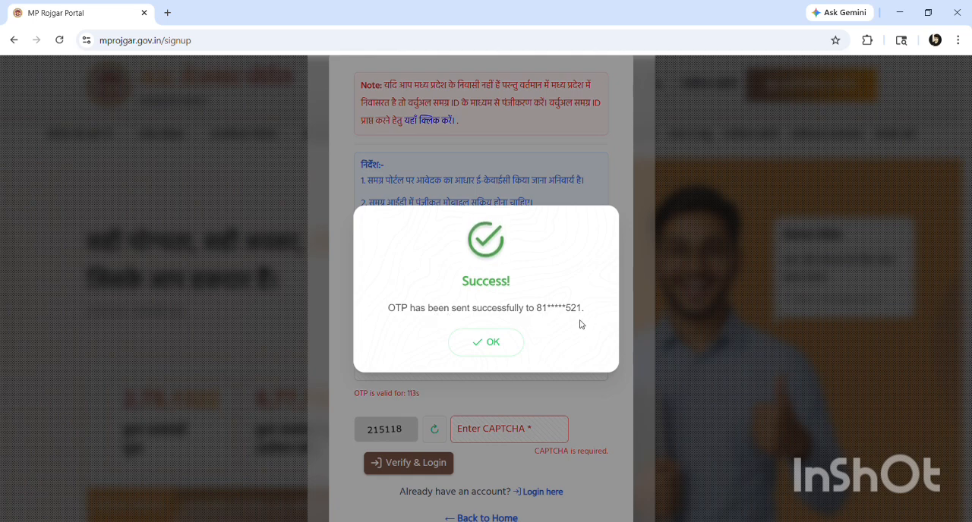
click(501, 344)
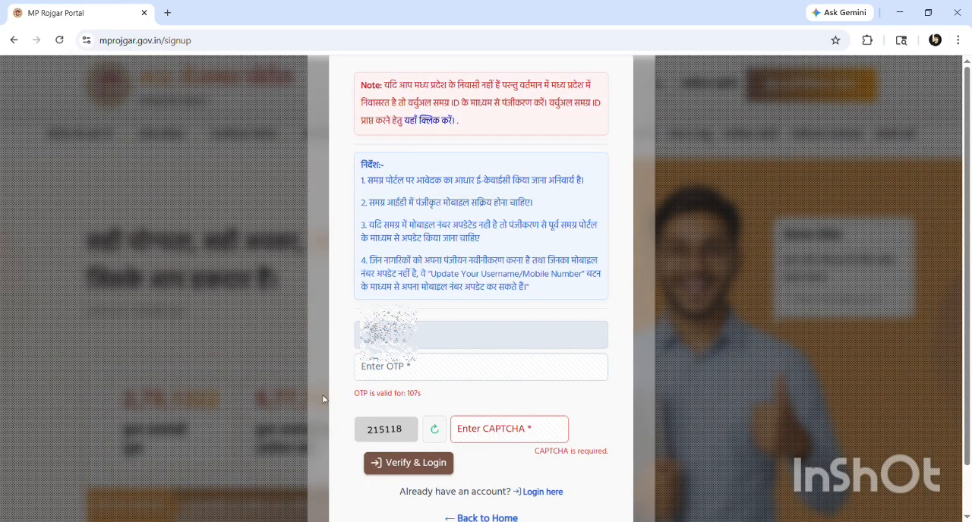
click(412, 379)
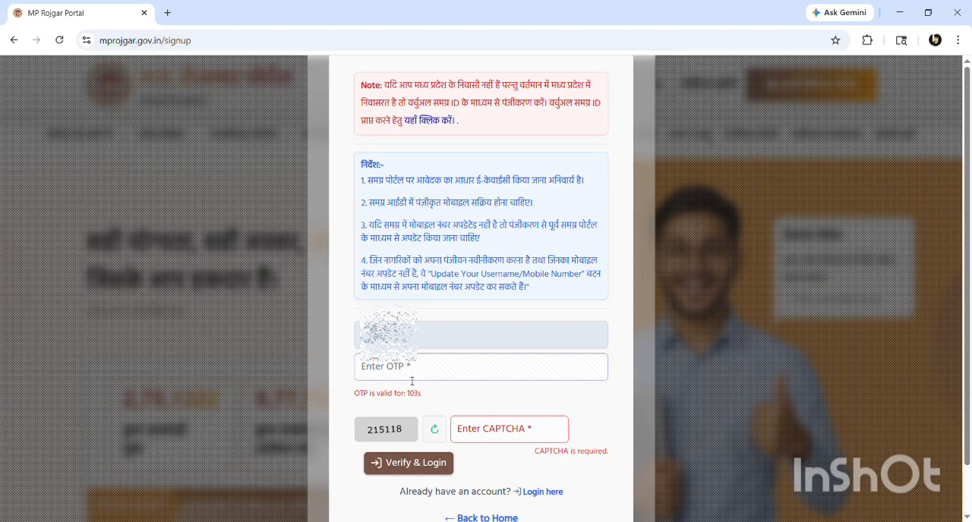
click(404, 374)
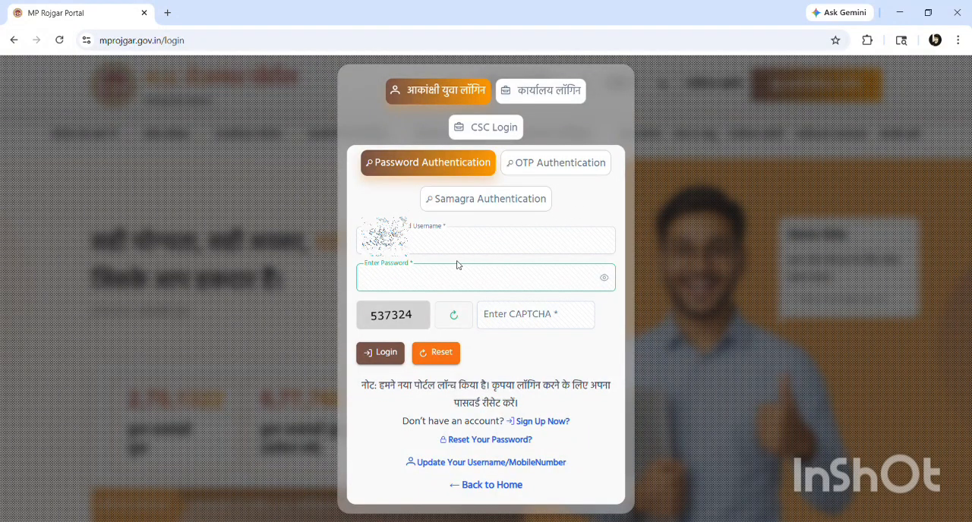
Enter the account password on the Password Authentication login form
drag(425, 240, 345, 248)
click(392, 279)
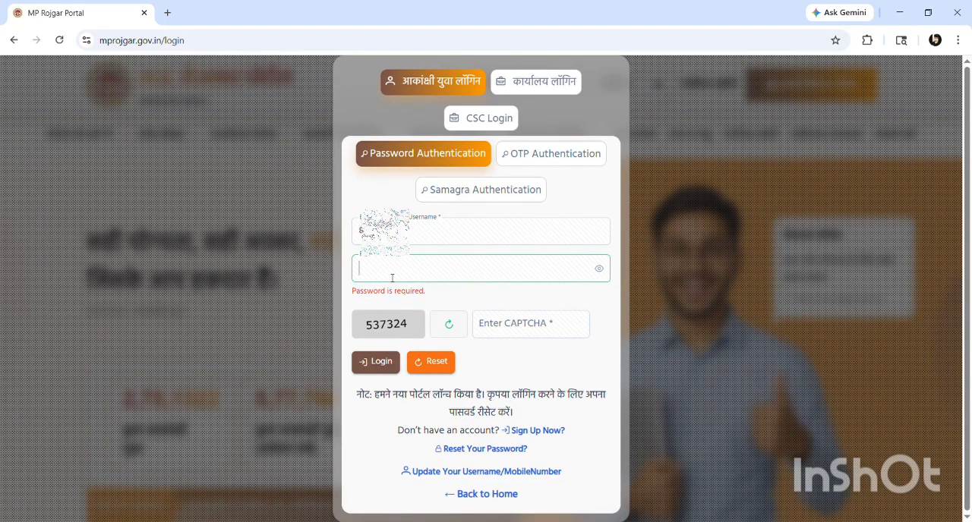
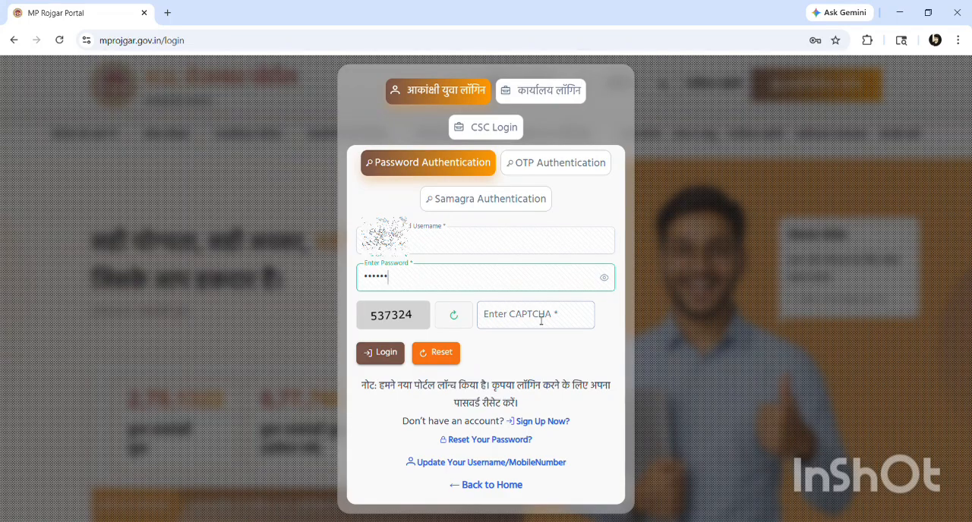
Enter the displayed CAPTCHA and log in to the citizen dashboard
click(541, 321)
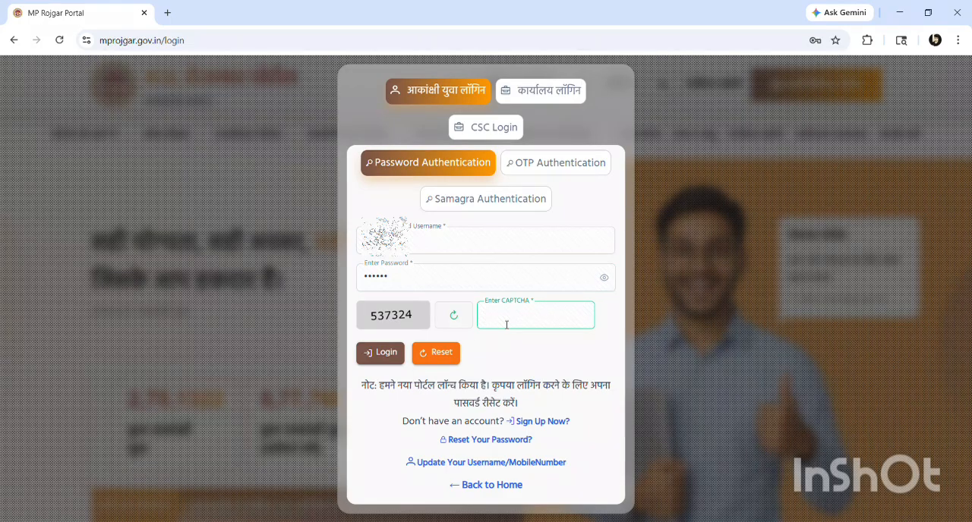
click(384, 353)
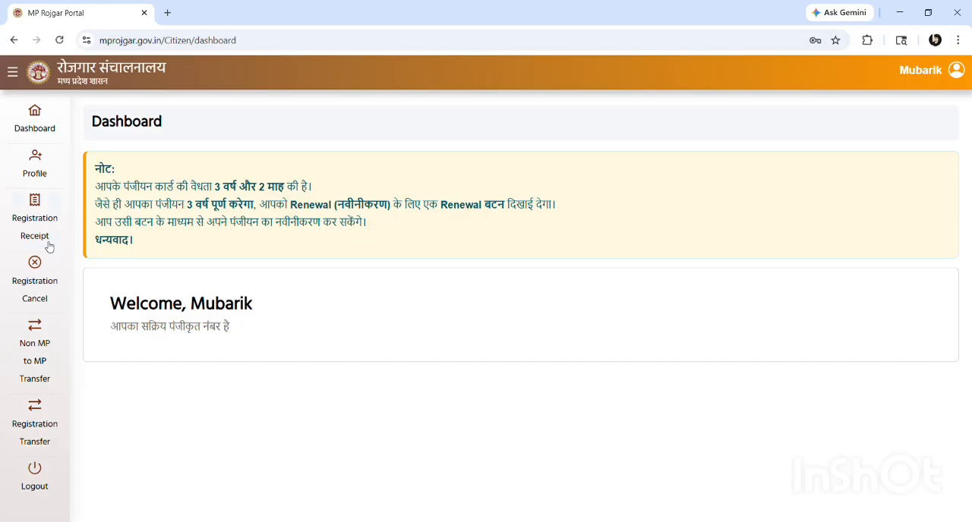
Open the profile's employment registration application and choose new registration (नया पंजीयन करें)
click(34, 179)
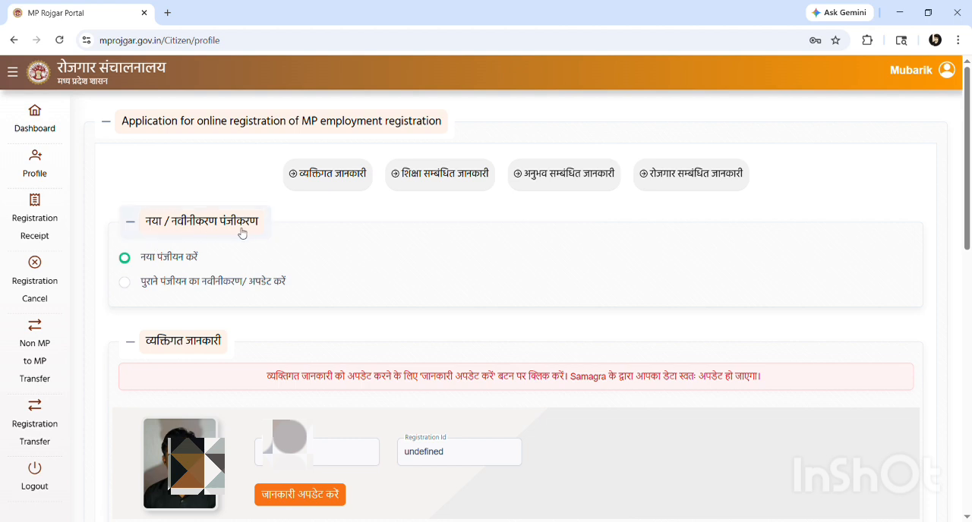
click(126, 283)
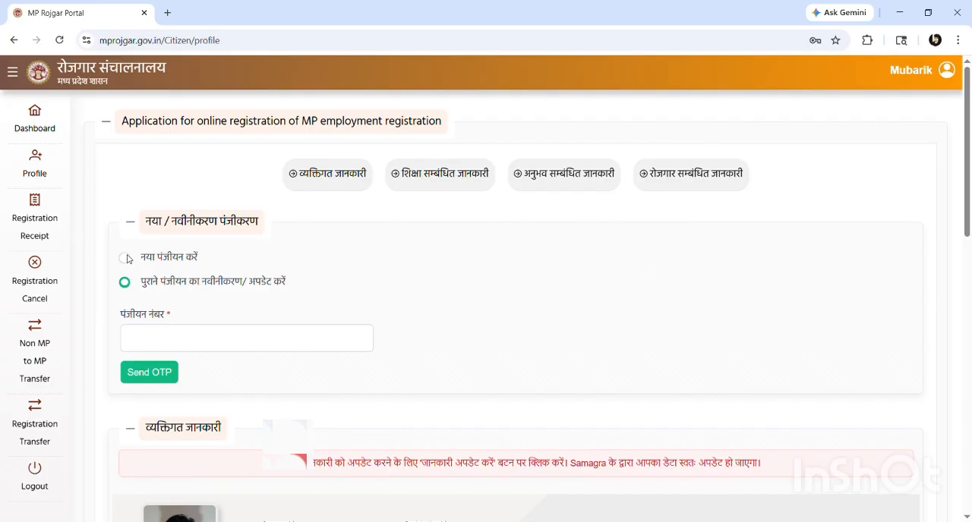
click(126, 259)
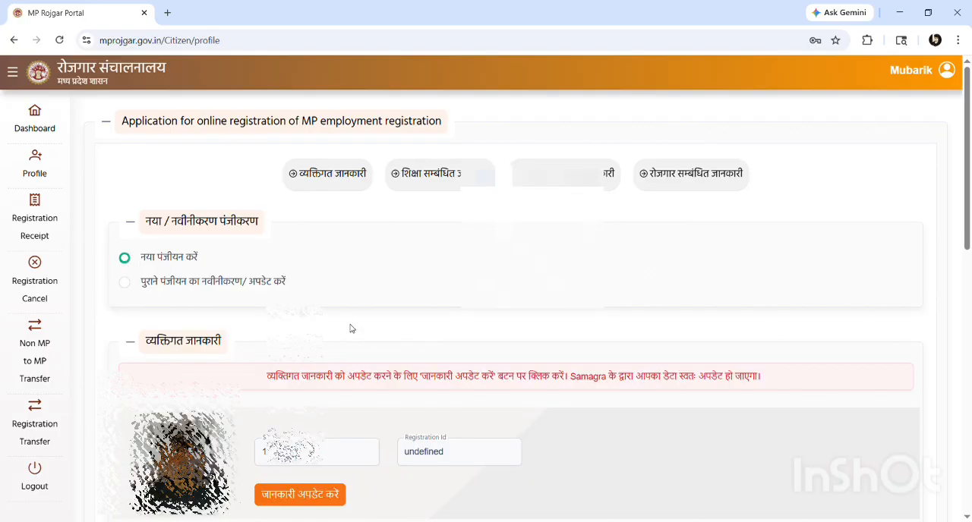
Set the preferred area (पसंदीदा क्षेत्र) to Self Employment in the applicant's personal information
scroll(353, 328, down, 2)
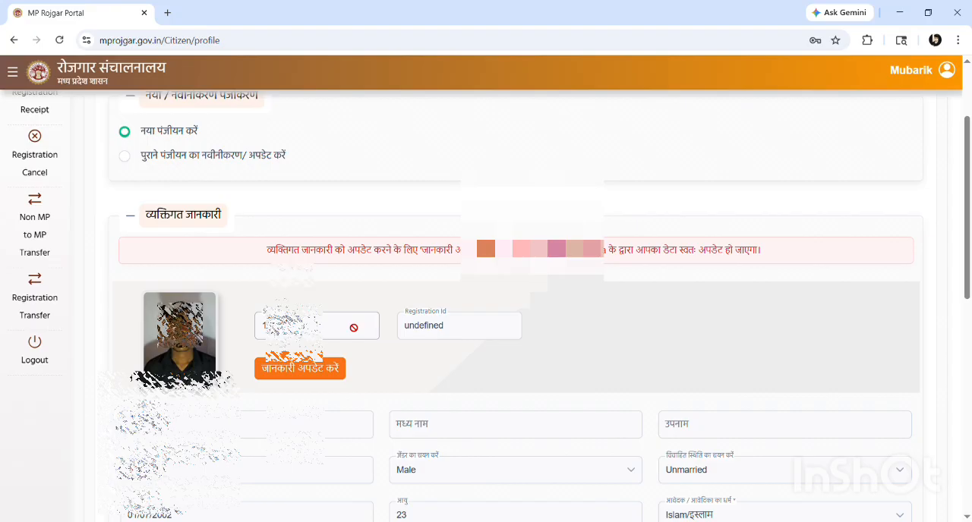
scroll(209, 220, down, 1)
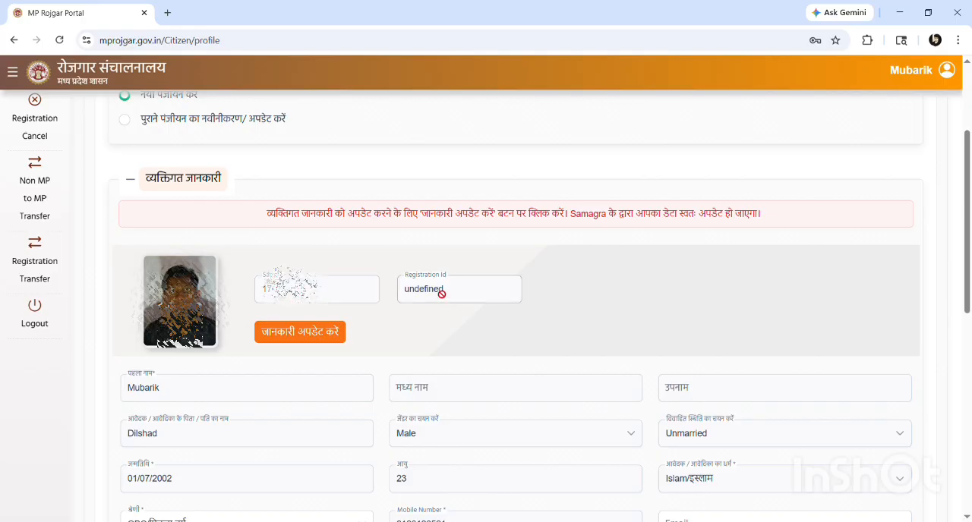
scroll(439, 294, down, 1)
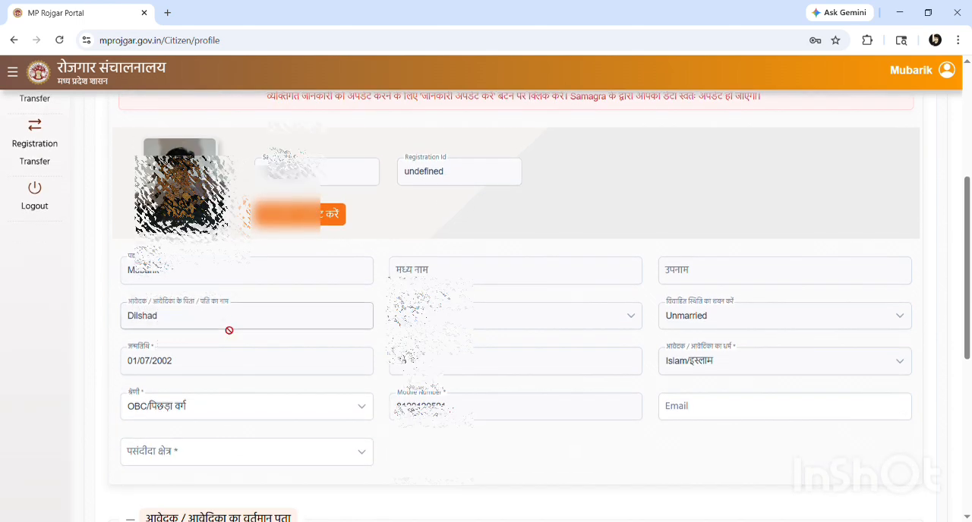
scroll(225, 331, down, 1)
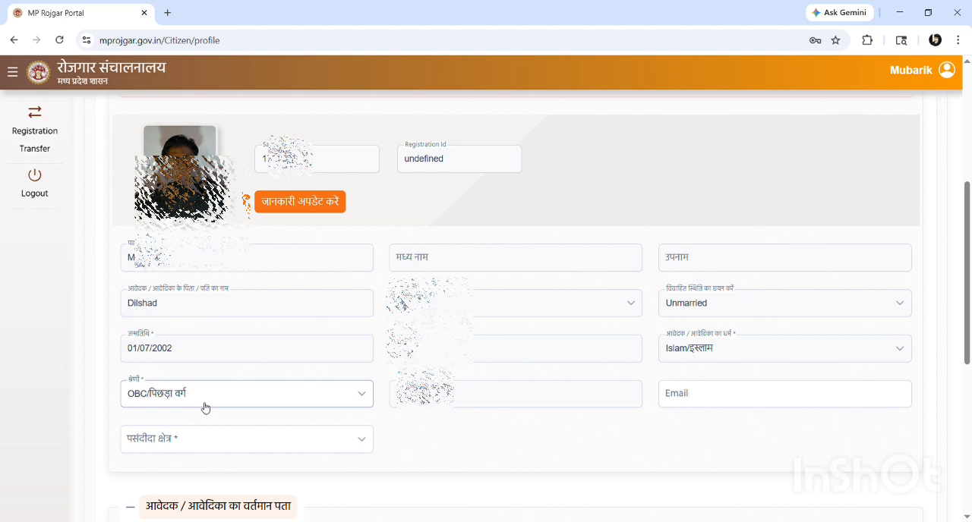
click(710, 404)
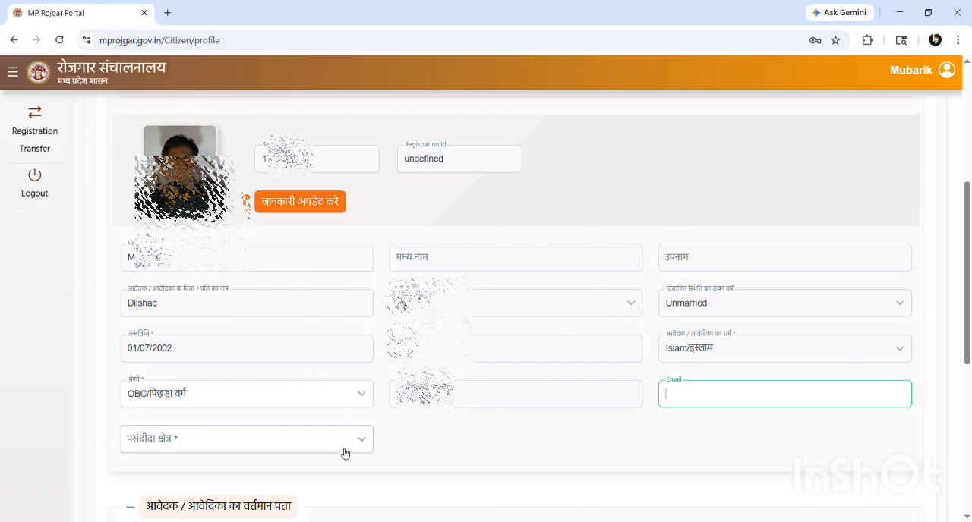
click(246, 448)
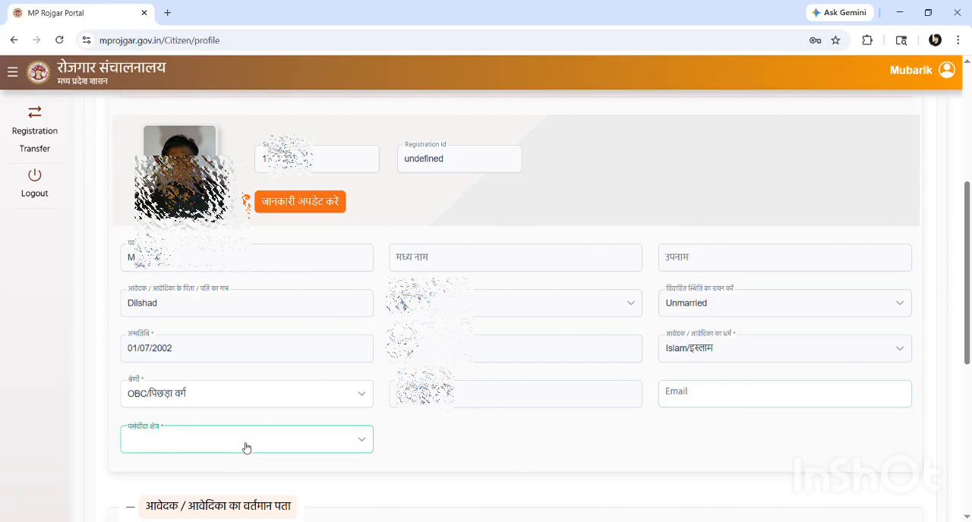
scroll(246, 448, down, 1)
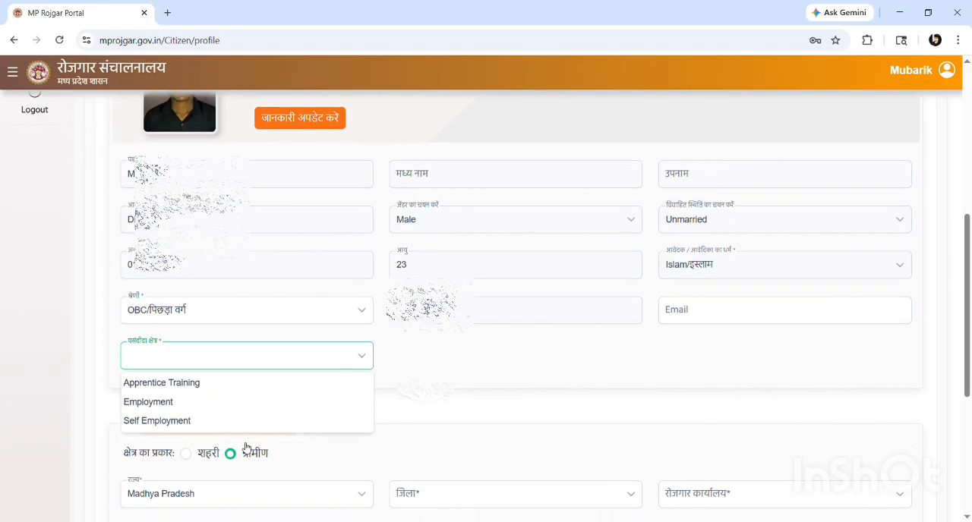
click(156, 422)
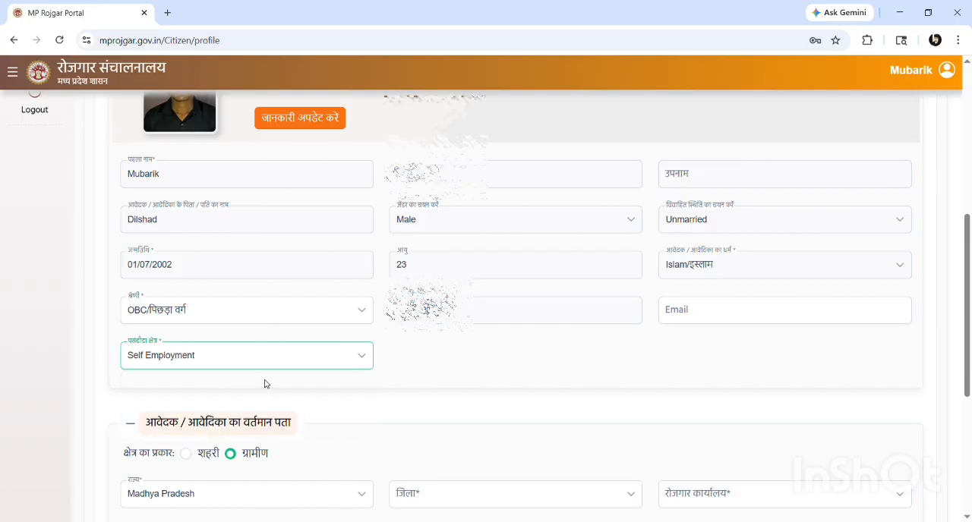
Set the area type of the applicant's current address to rural (ग्रामीण) and open the district (जिला) choices
scroll(265, 384, down, 2)
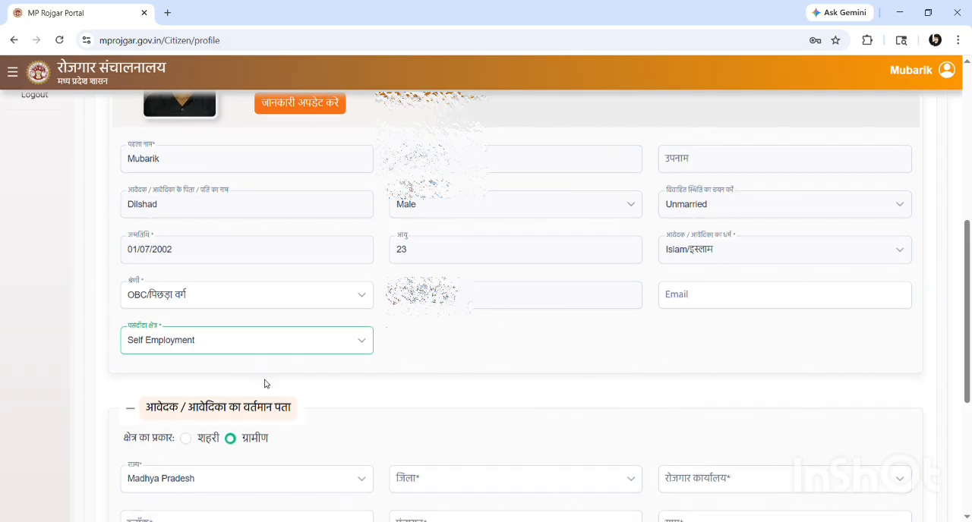
scroll(268, 384, down, 2)
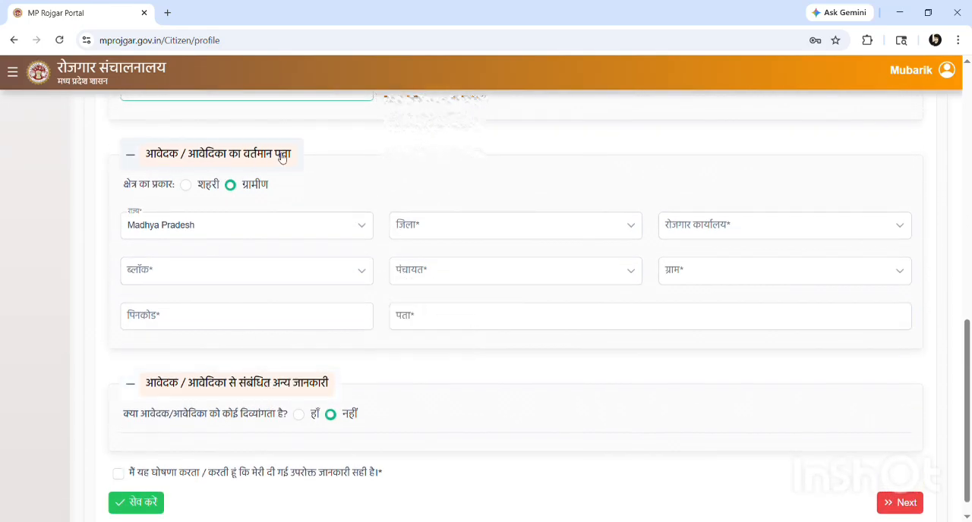
click(187, 188)
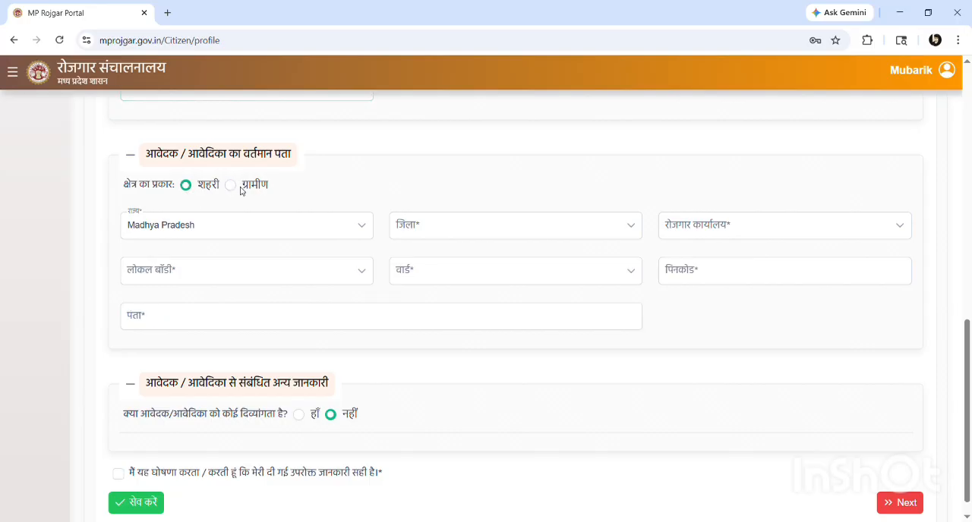
click(232, 186)
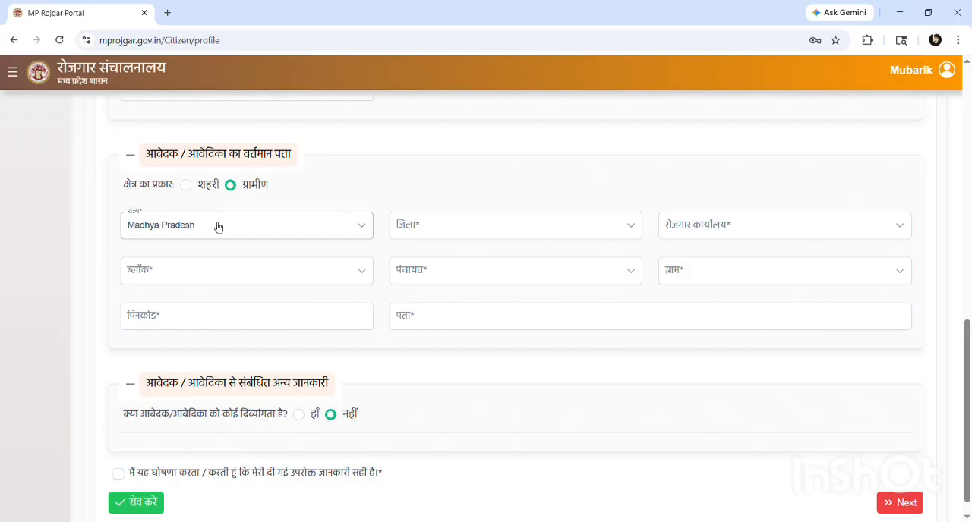
click(445, 232)
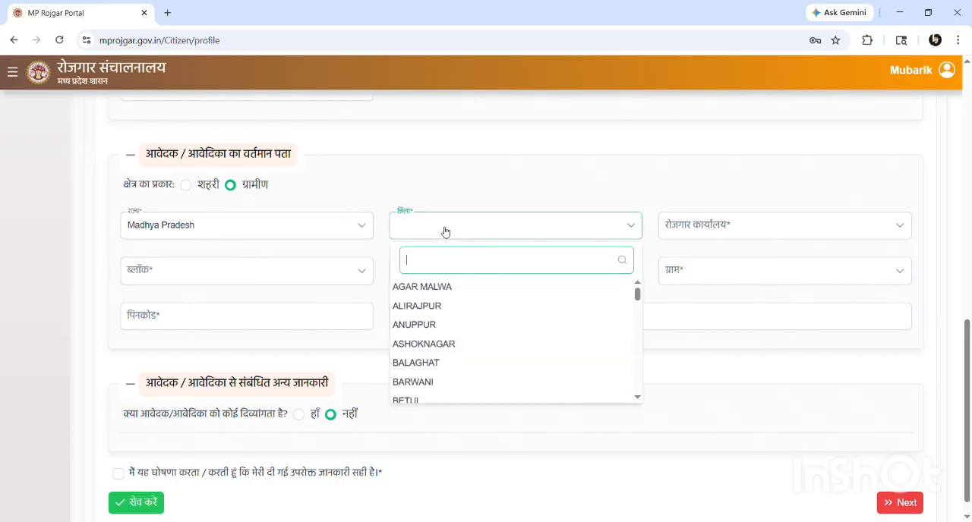
scroll(430, 354, down, 1)
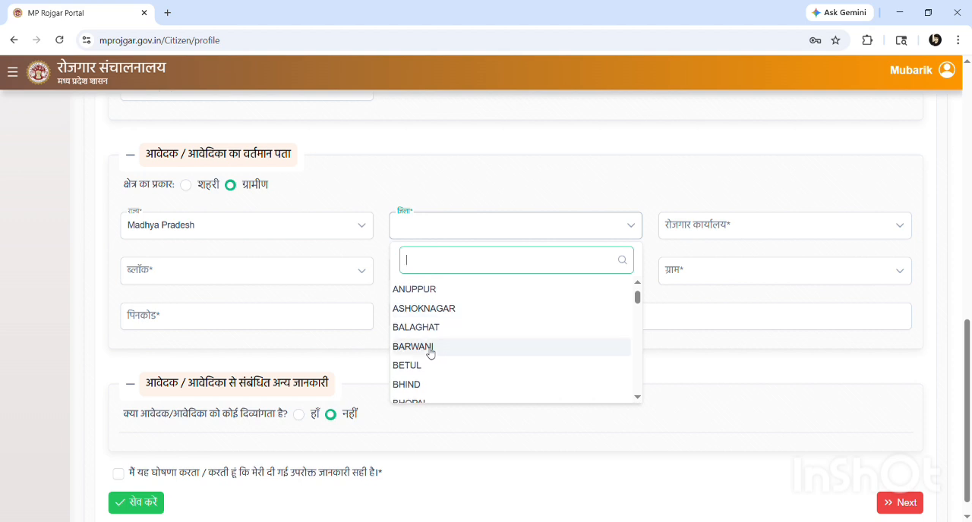
scroll(430, 353, down, 1)
text(late)
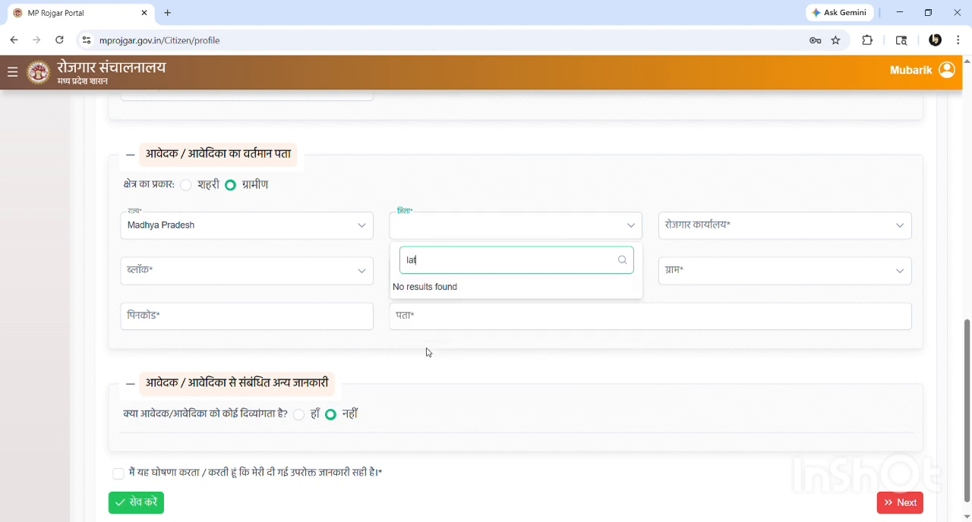
key(BackSpace)
key(BackSpace)
key(BackSpace)
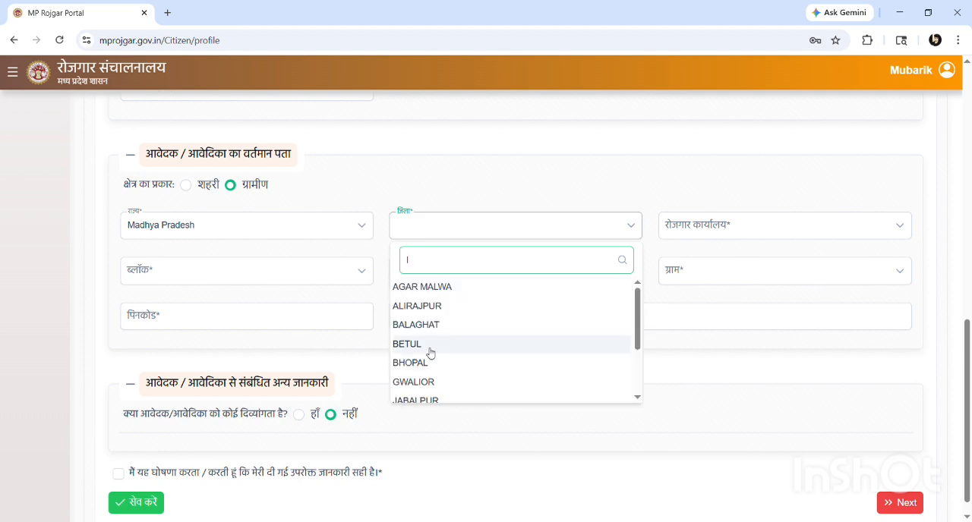
key(BackSpace)
Set the district (जिला) to VIDISHA and the employment office (रोजगार कार्यालय) to जिला रोजगार कार्यालय, विदिशा
text(vi)
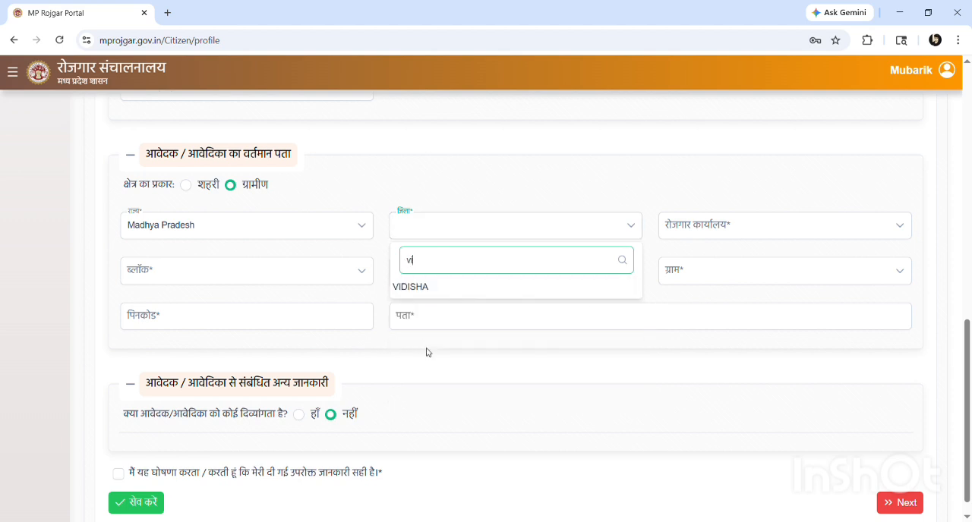
click(415, 290)
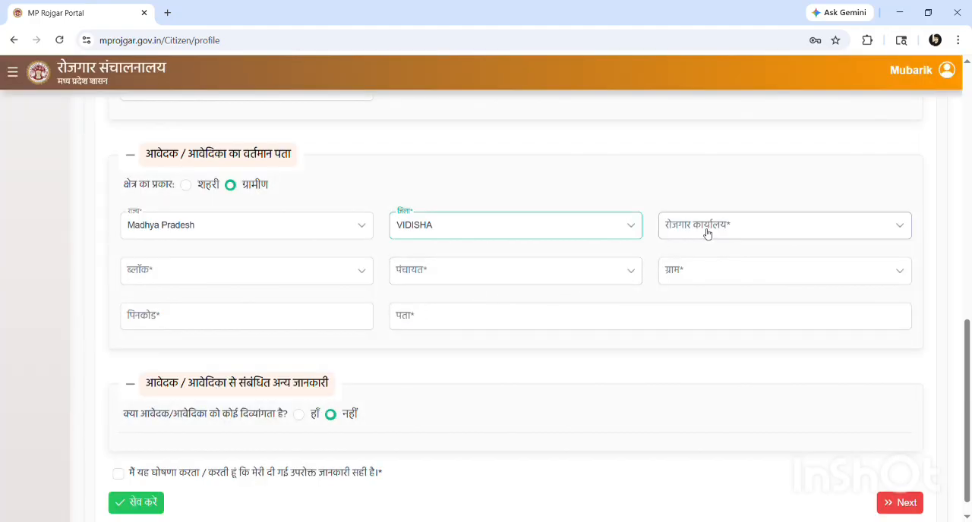
click(706, 233)
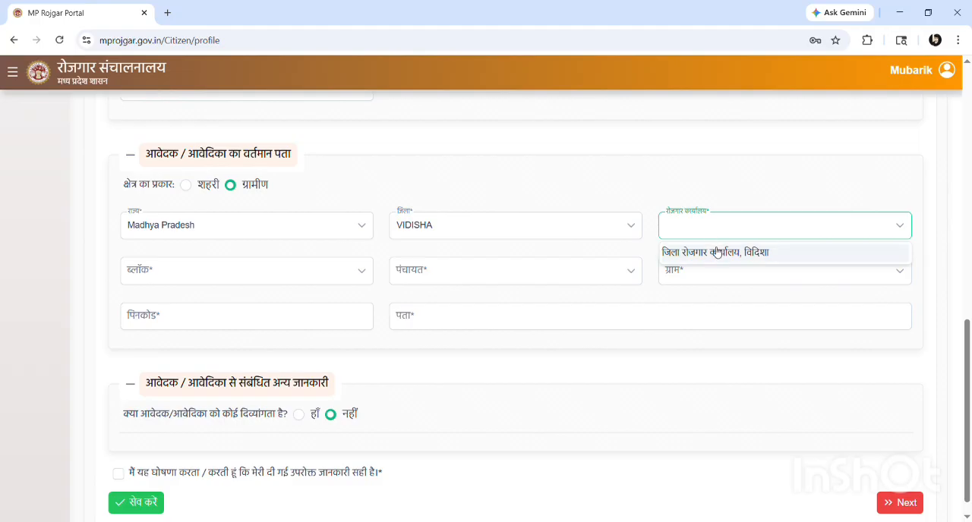
click(715, 252)
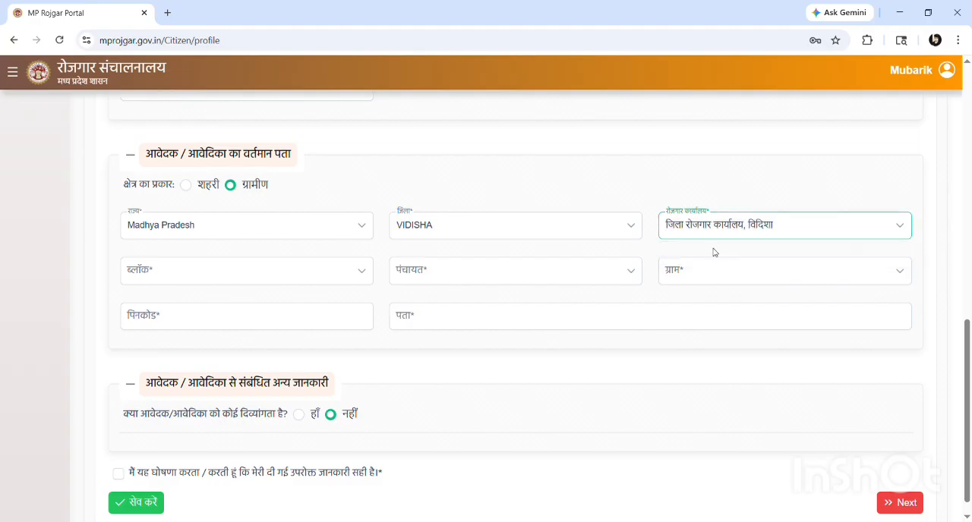
Choose the applicant's block (ब्लॉक), panchayat (पंचायत) and village (ग्राम) for the current address
click(203, 273)
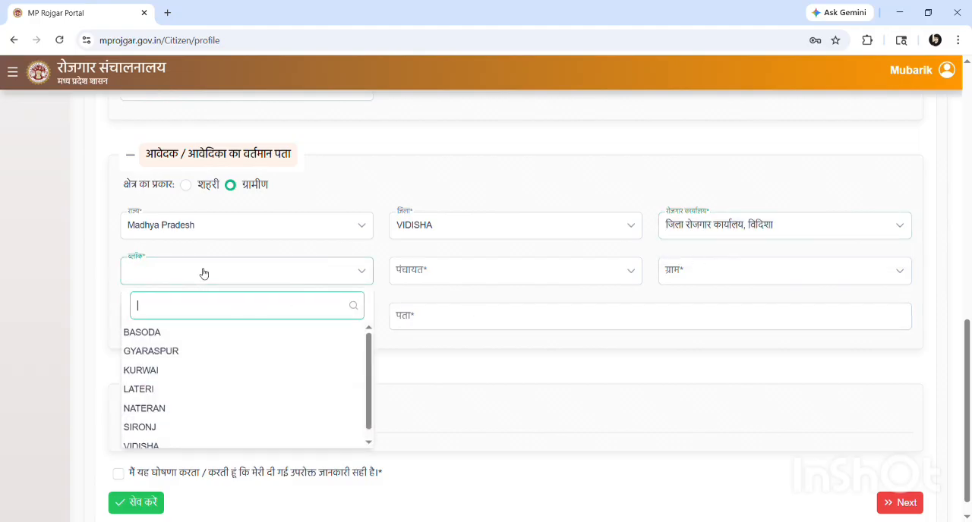
scroll(177, 375, down, 1)
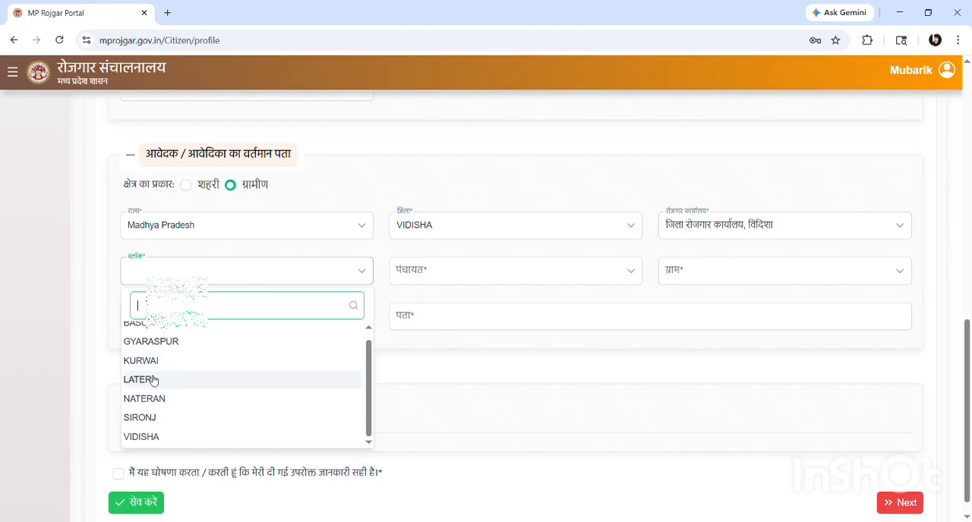
click(151, 380)
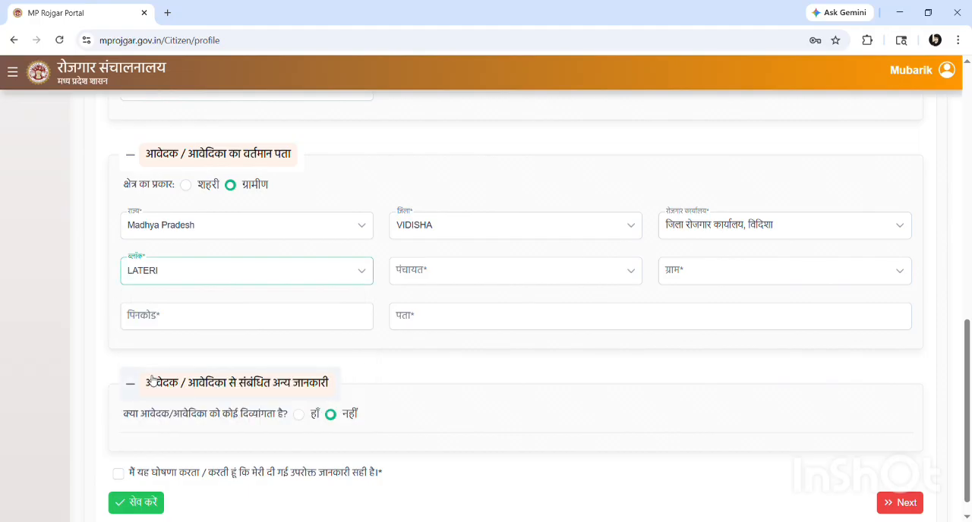
click(453, 280)
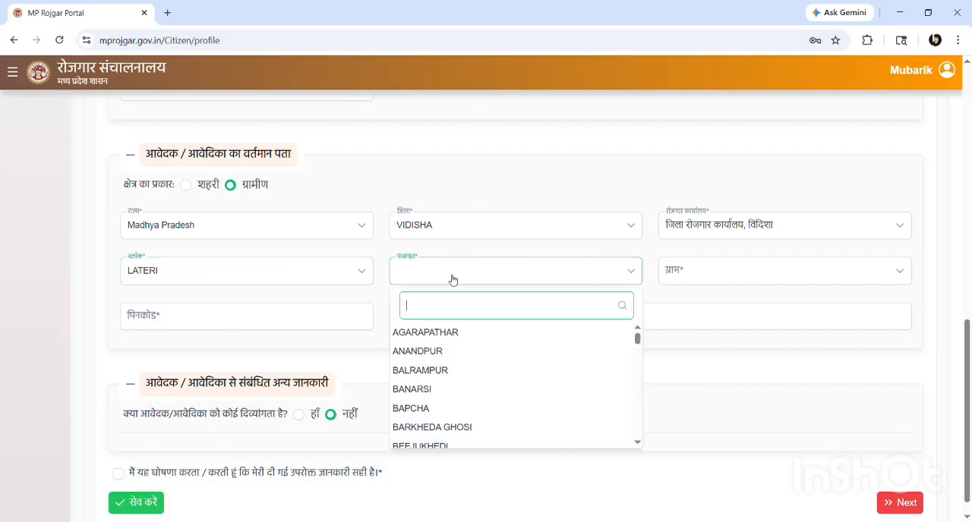
click(438, 354)
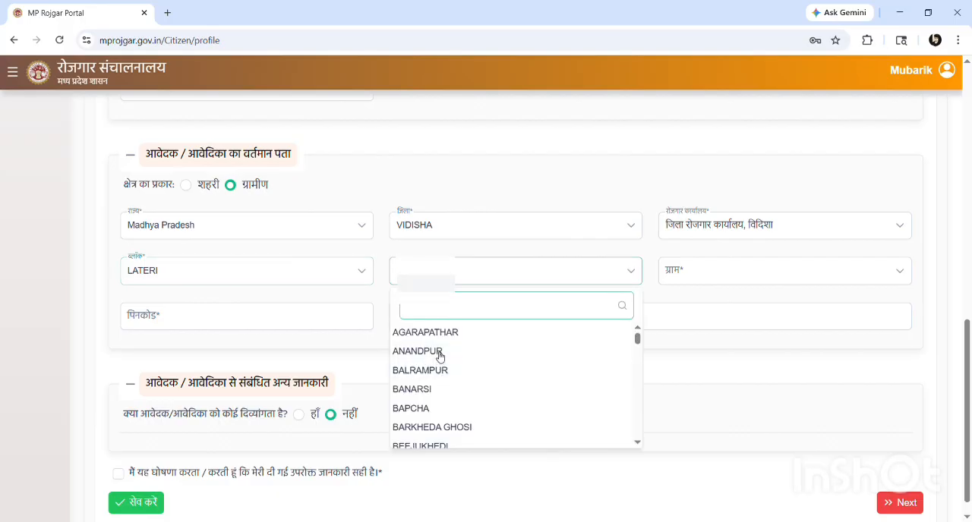
click(718, 276)
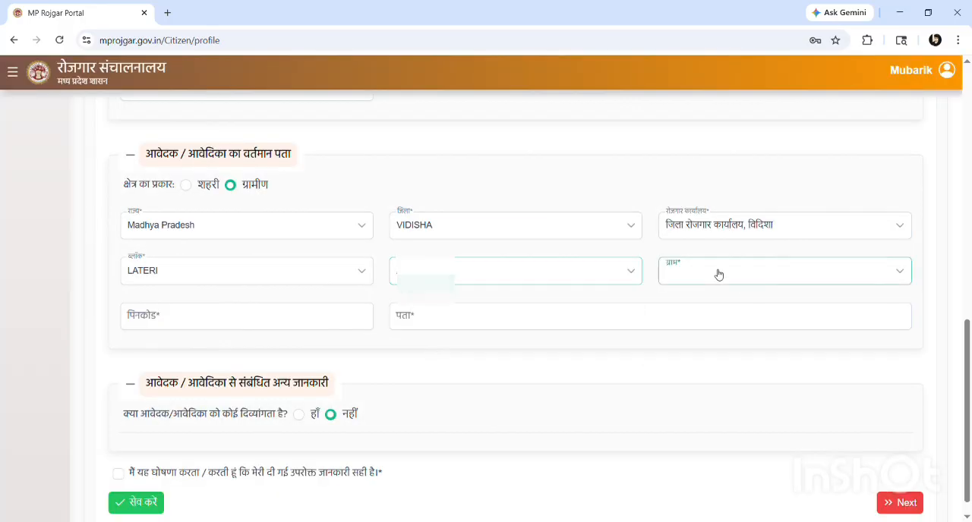
click(702, 332)
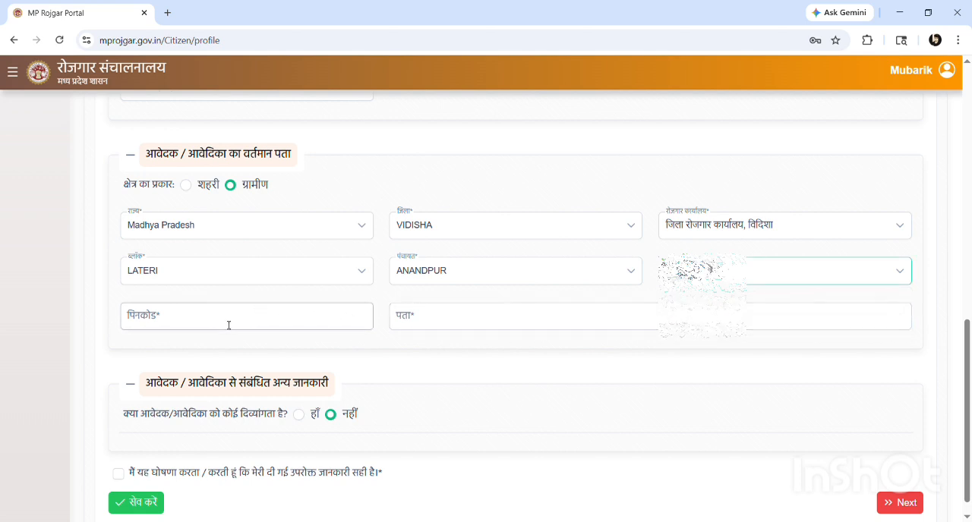
Enter the applicant's postal code (पिनकोड) and full address (पता) in the current address section
click(229, 325)
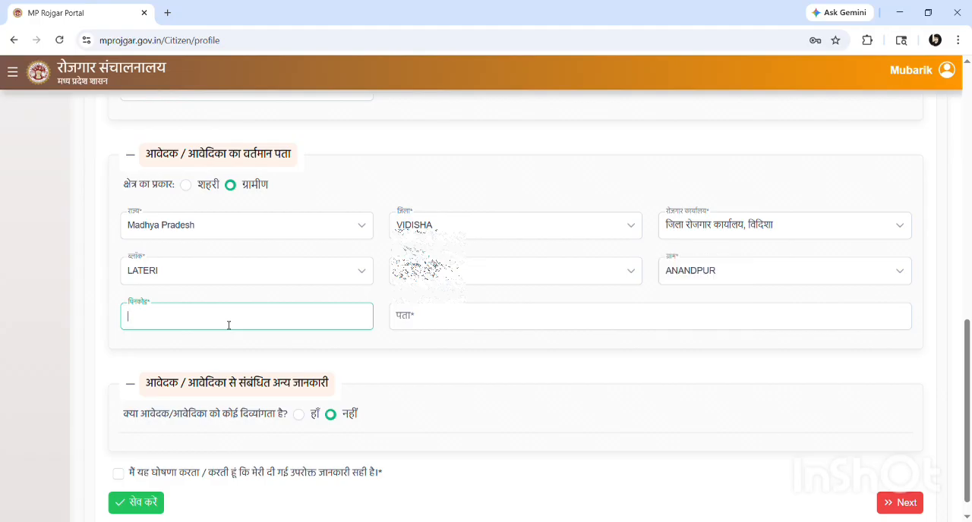
text(46)
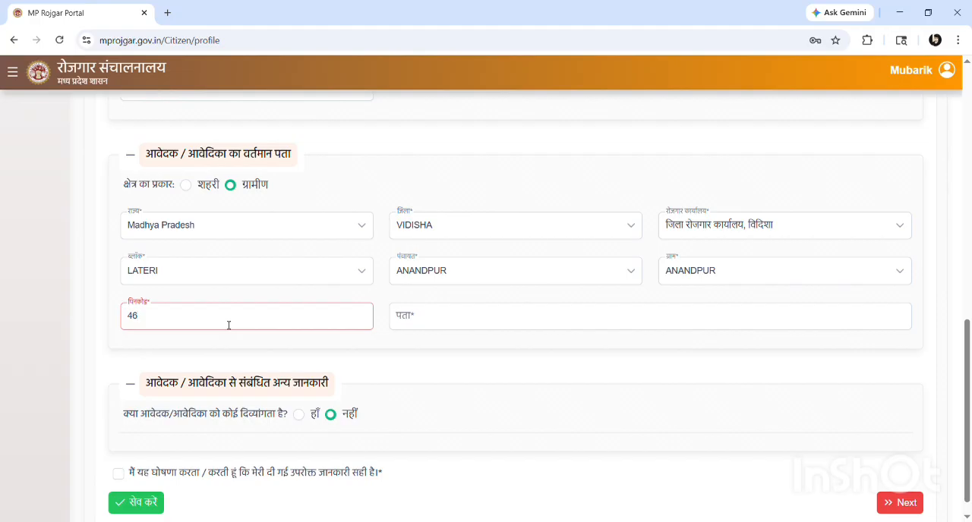
text(4114)
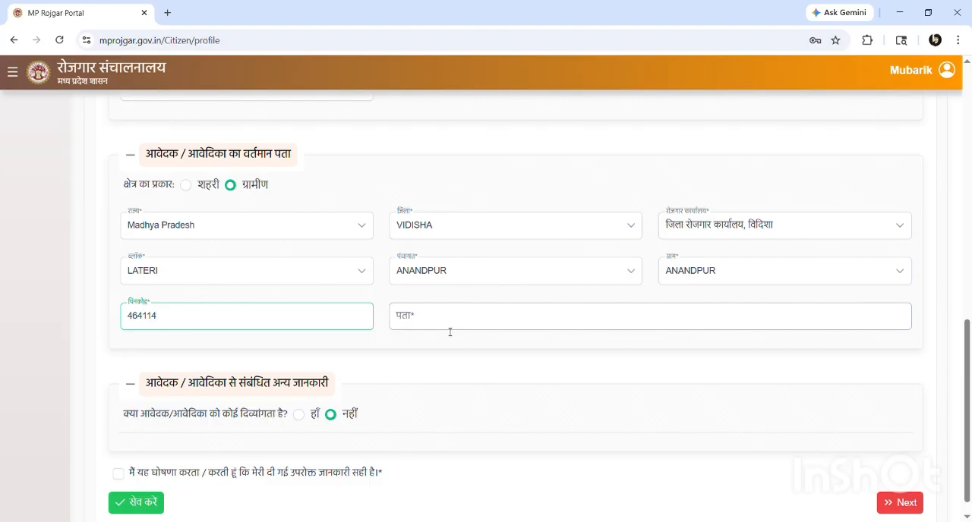
click(450, 332)
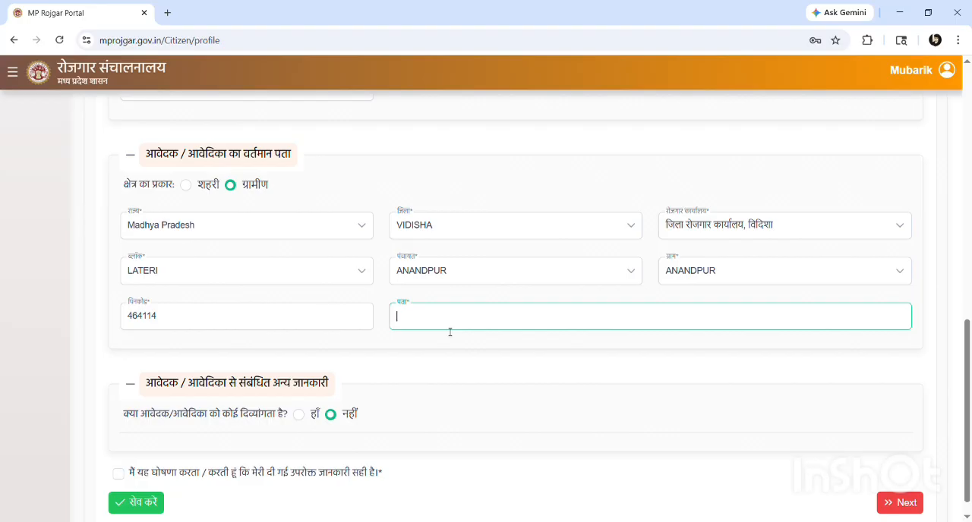
text(Aa,Madhya Pradesh - 464114)
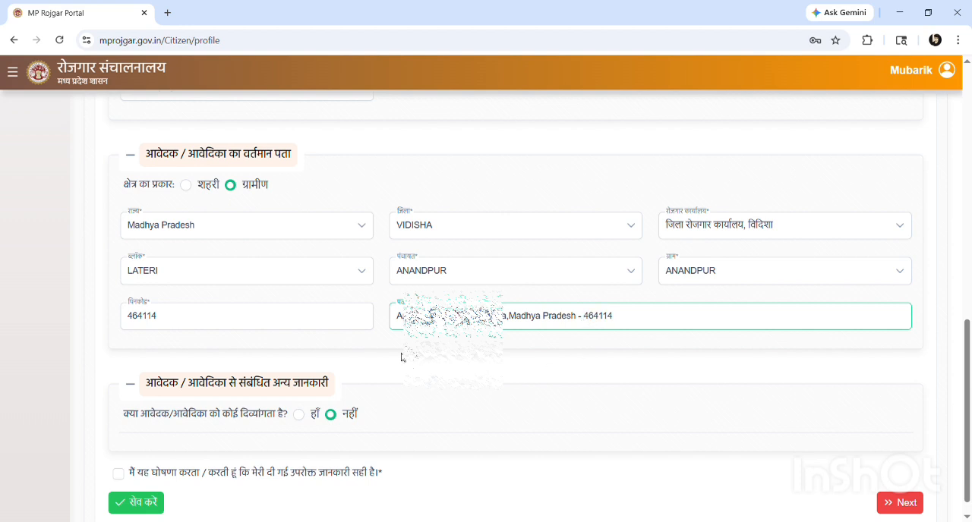
Answer the applicant's disability question (दिव्यांगता) with no (नहीं) in the other information section
scroll(402, 357, down, 1)
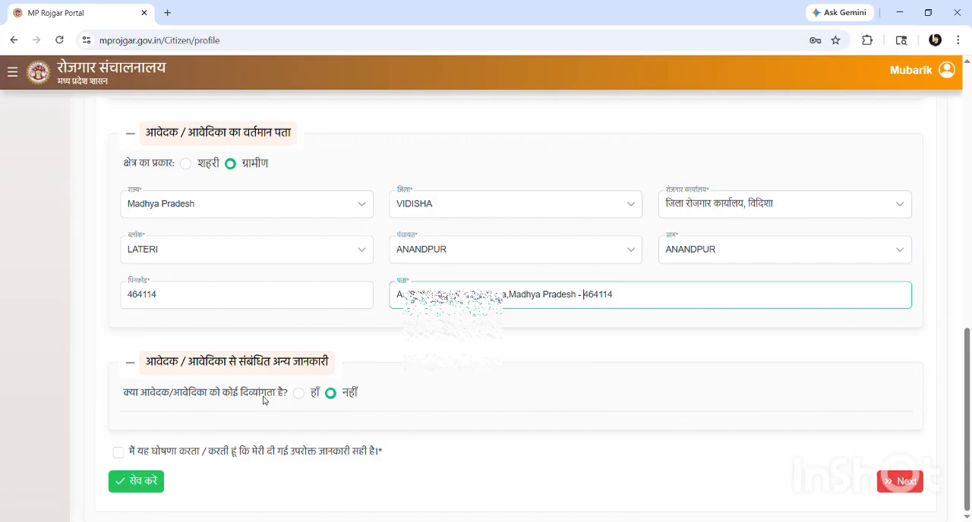
click(299, 397)
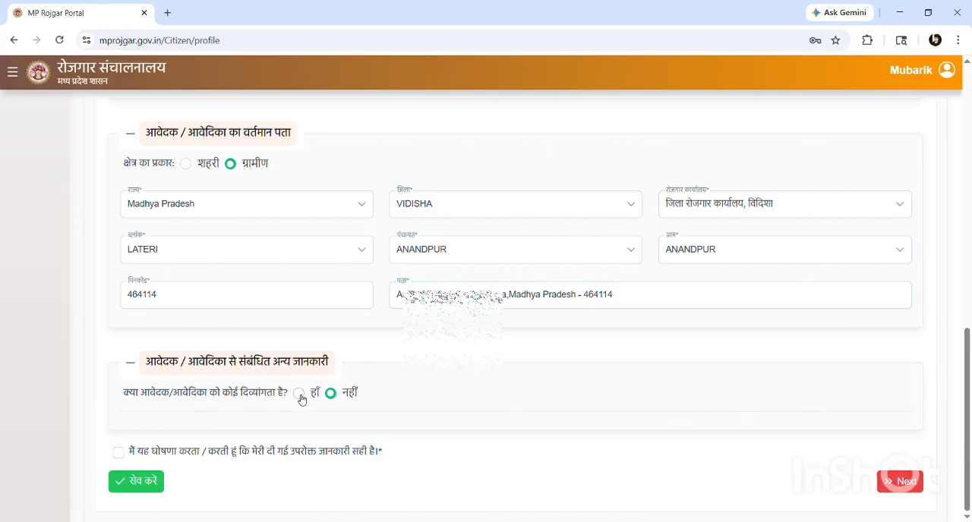
click(299, 393)
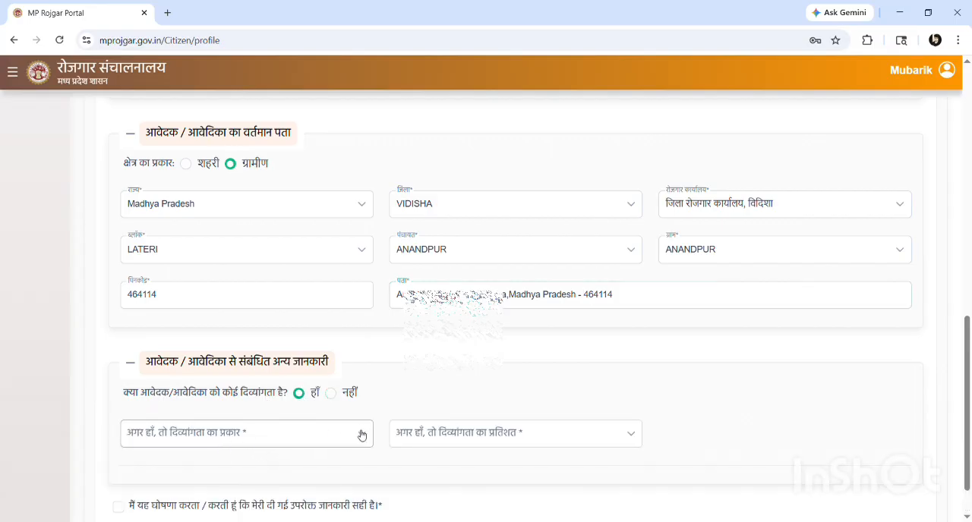
click(331, 393)
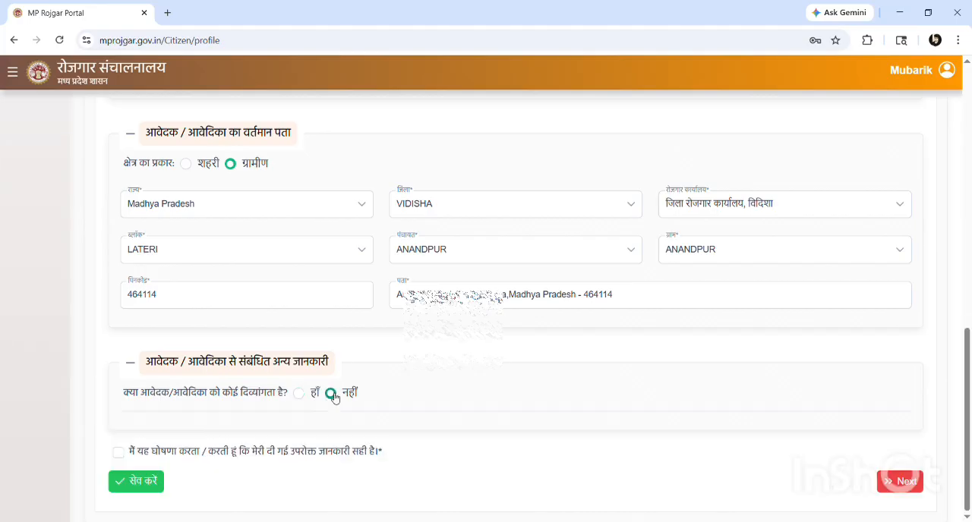
Accept the declaration that the information is correct and save the personal information
click(119, 454)
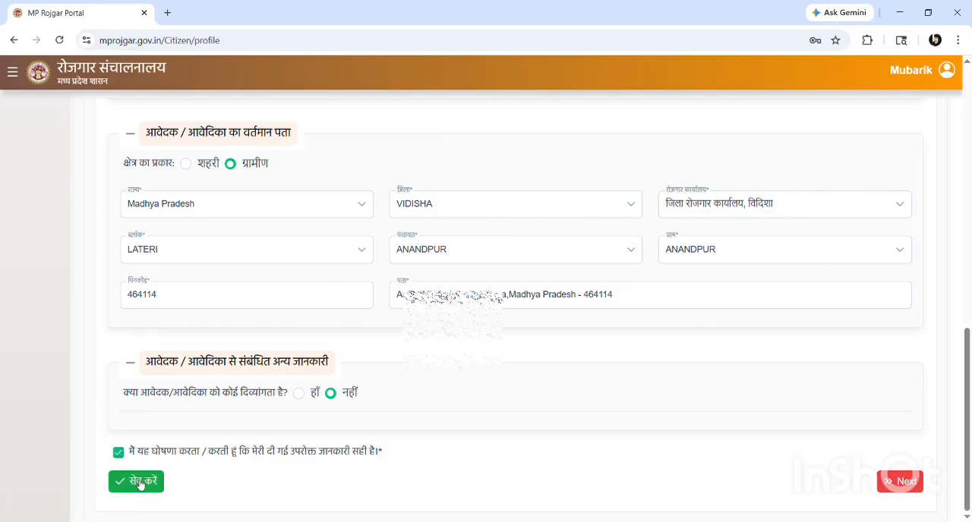
click(141, 484)
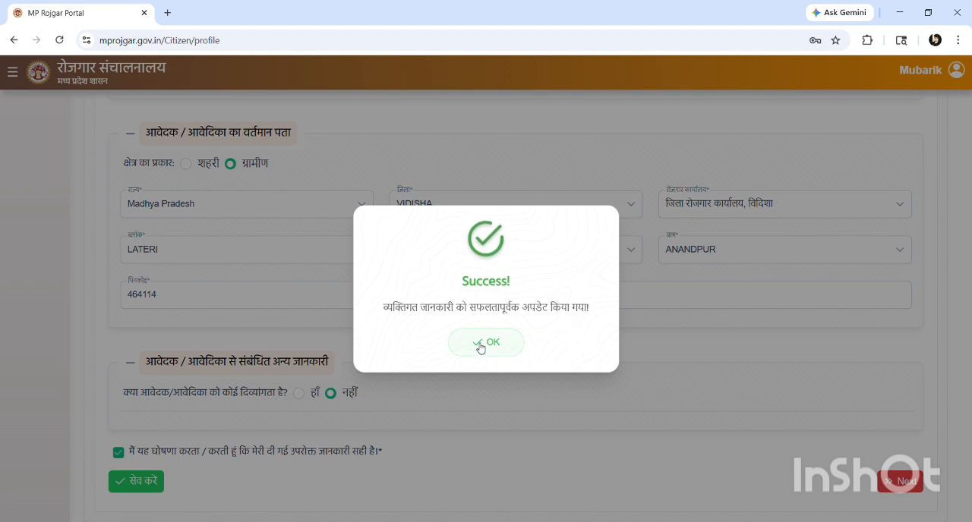
click(480, 346)
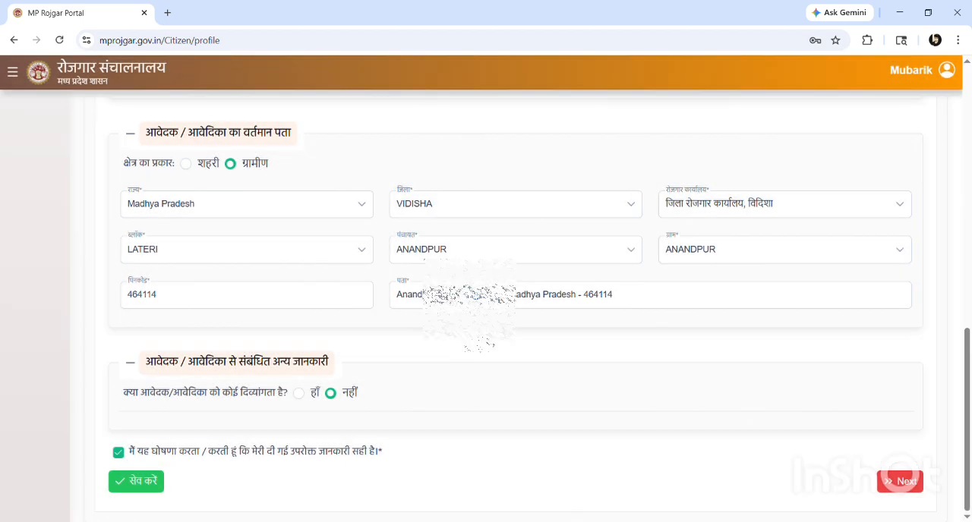
Go on to the education section and set both the qualification level (योग्यता स्तर) and the qualification (योग्यता) to 10th Standard
click(900, 480)
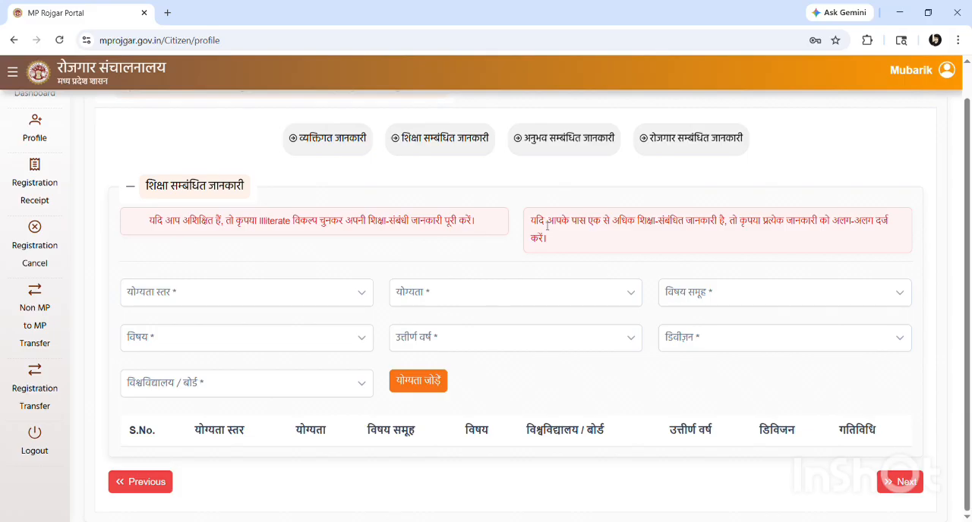
click(232, 296)
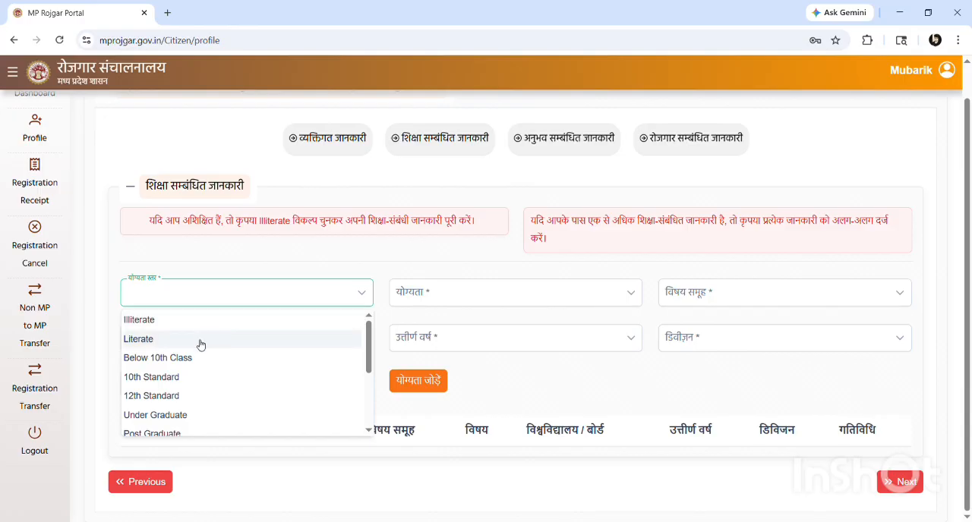
click(174, 380)
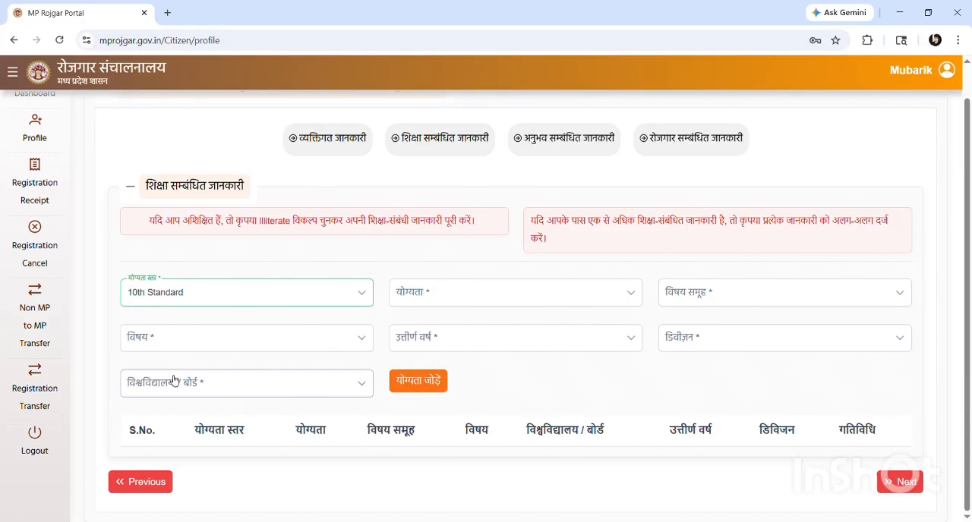
click(455, 292)
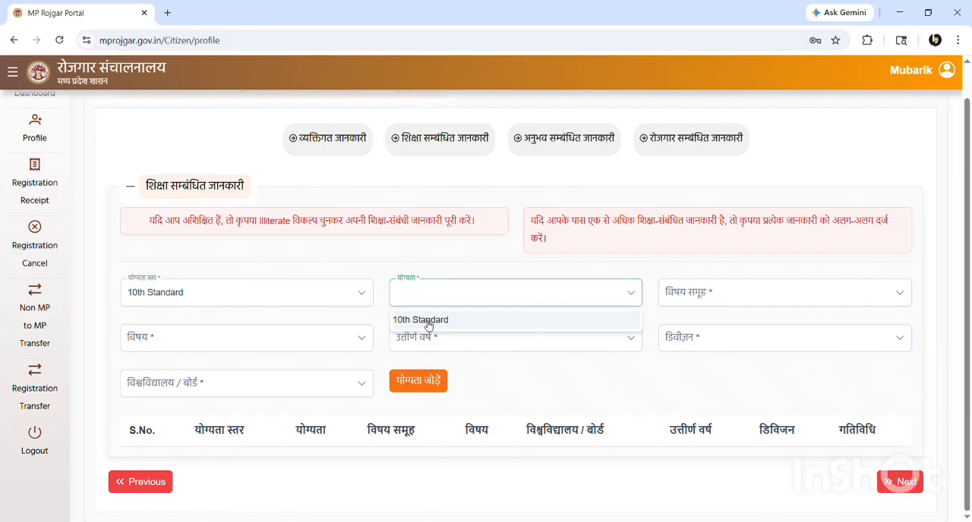
click(427, 322)
Choose All Subject as both the subject group (विषय समूह) and the subject (विषय) for the 10th Standard entry
click(719, 297)
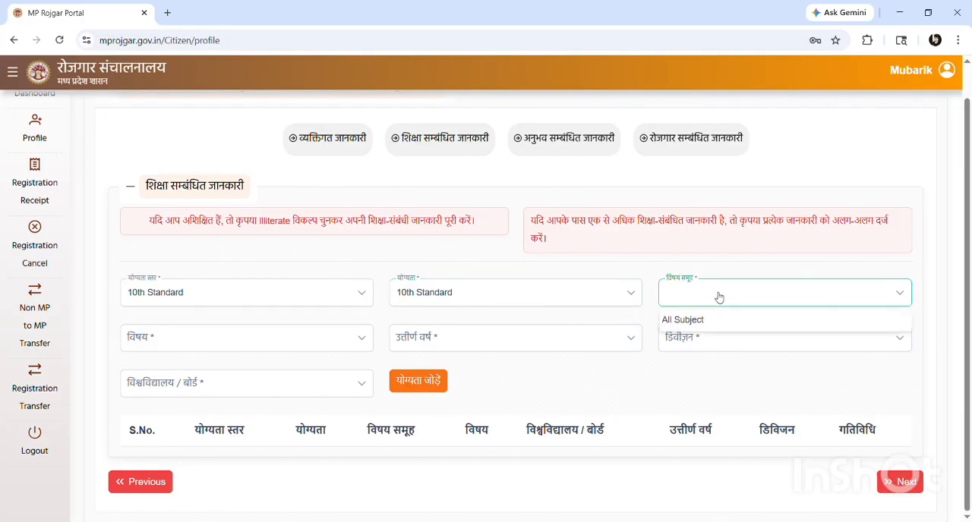
click(696, 319)
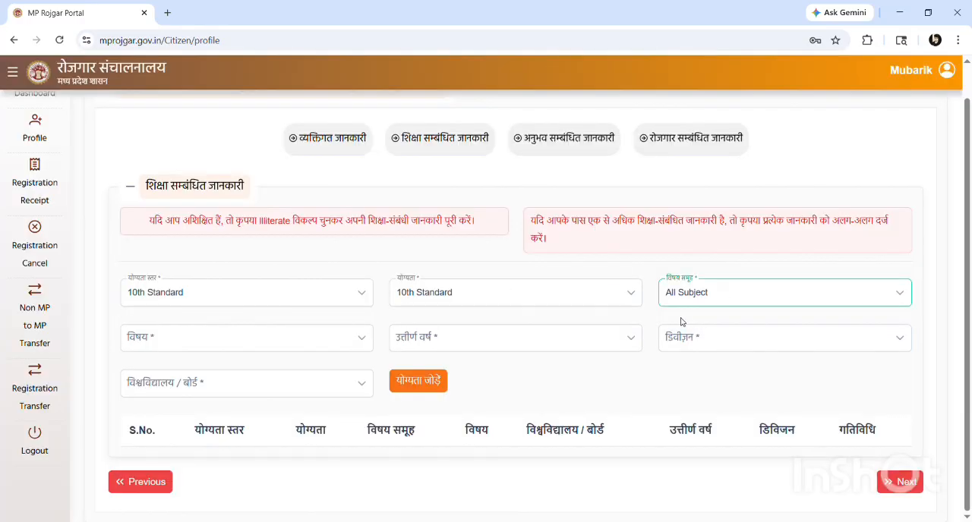
click(232, 348)
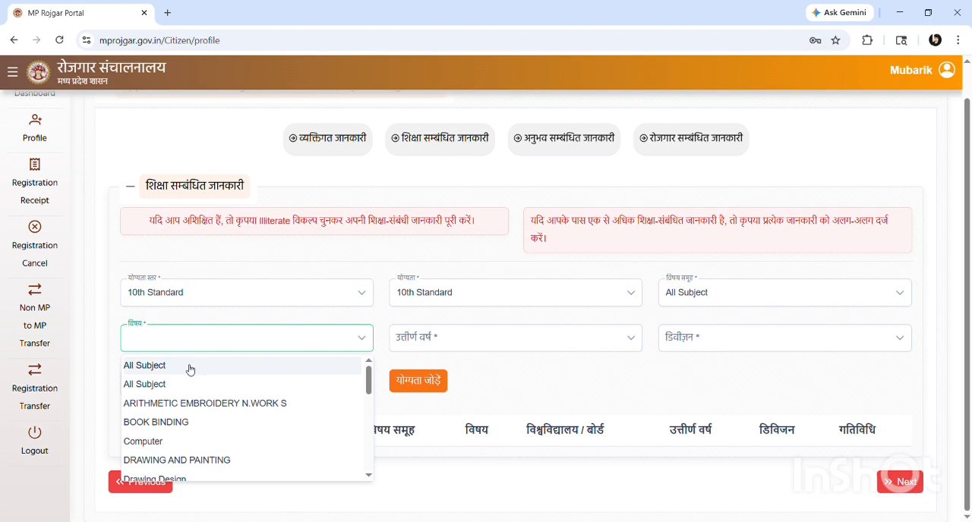
click(189, 367)
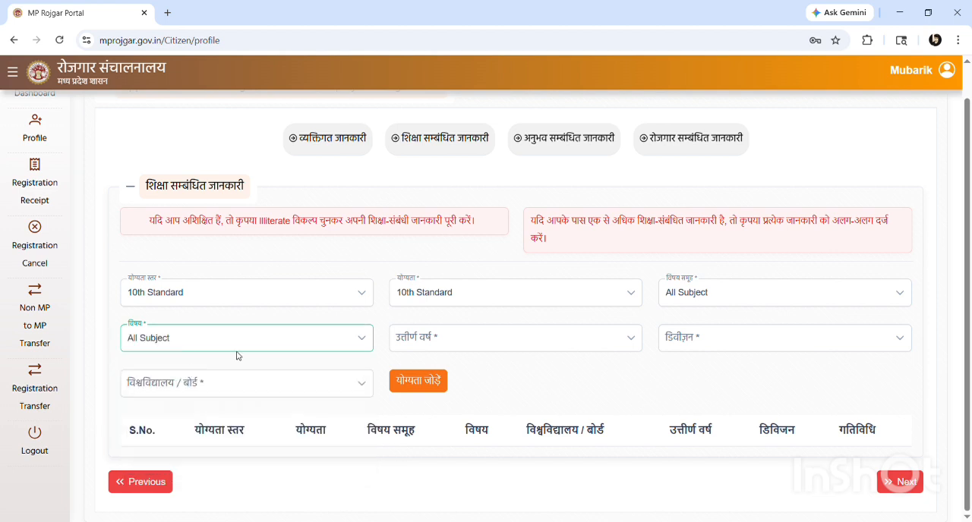
Set the passing year (उत्तीर्ण वर्ष) to 2018 and the division (डिवीज़न) to Second for the 10th Standard entry
click(416, 345)
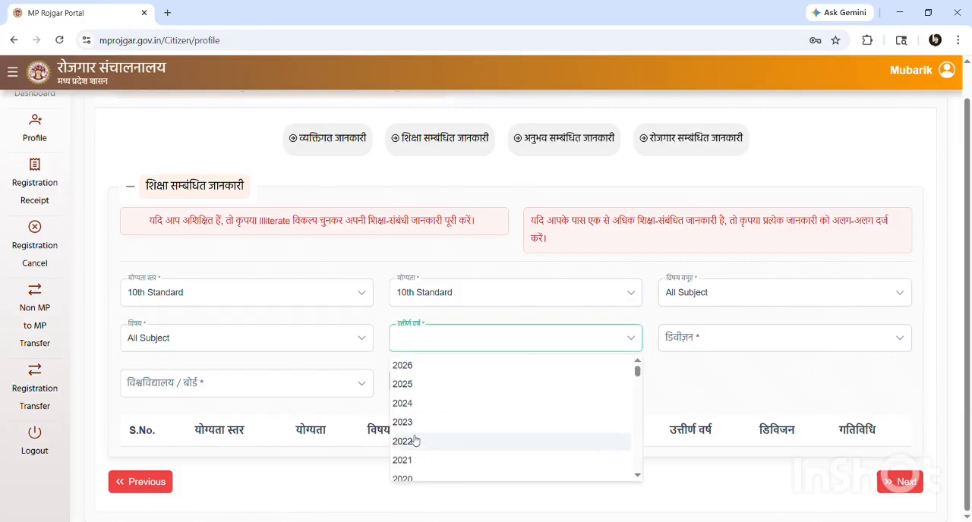
scroll(430, 425, down, 1)
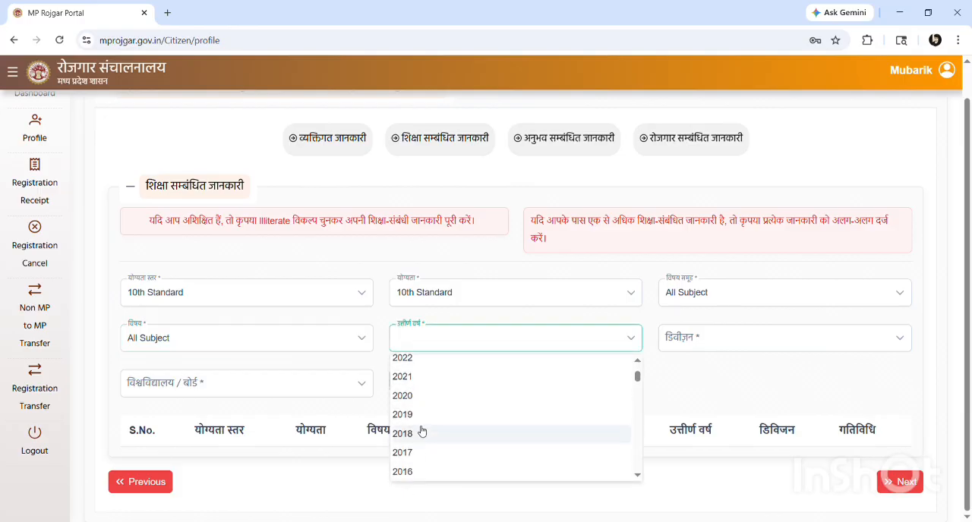
click(426, 433)
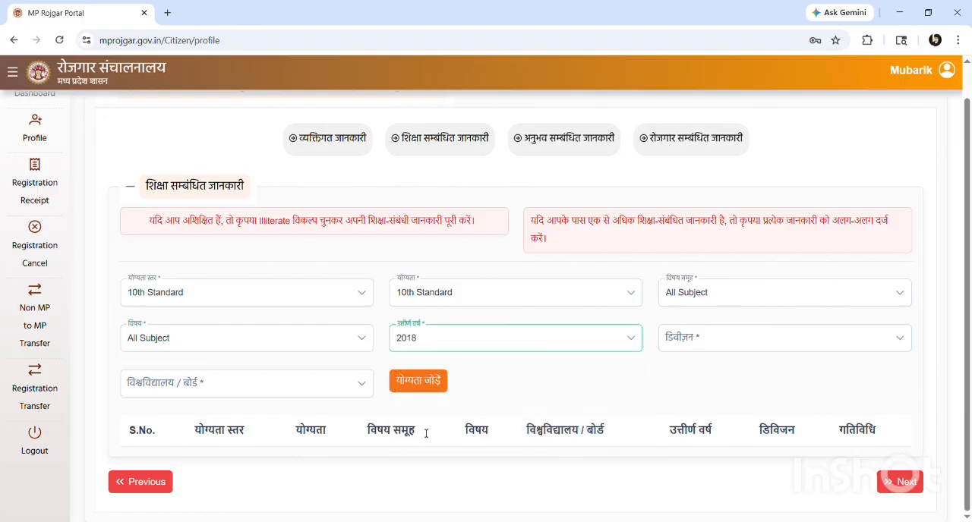
click(719, 337)
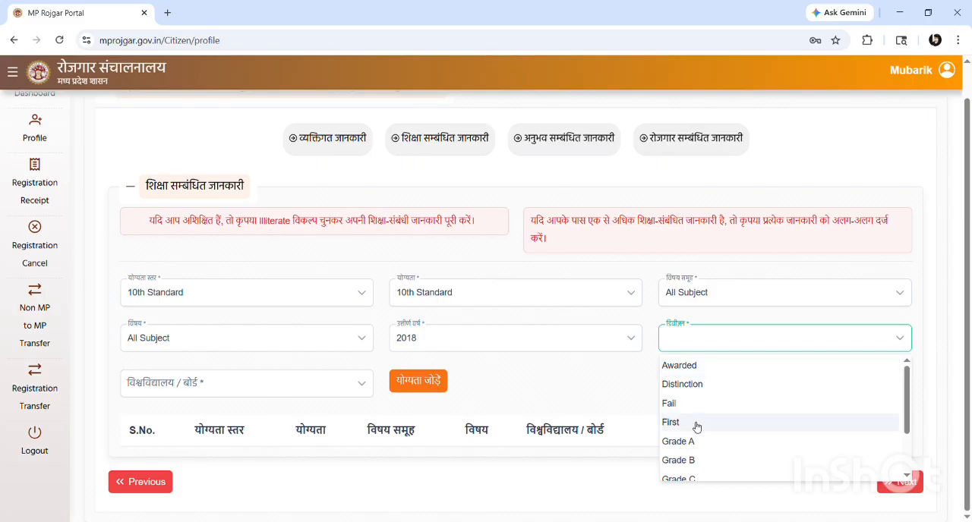
scroll(694, 427, down, 1)
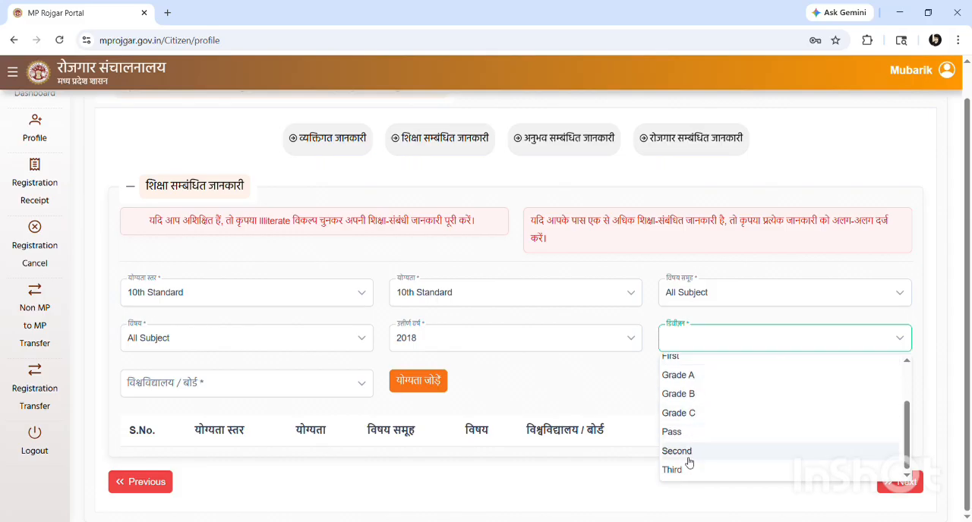
click(687, 452)
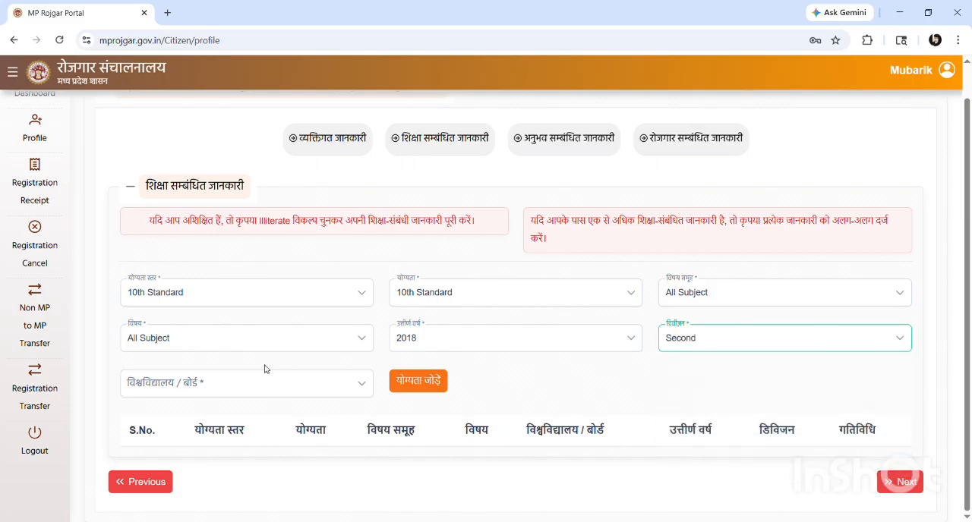
Choose M.P.Board as the university/board (विश्वविद्यालय / बोर्ड) and add the 10th Standard qualification to the education list
click(247, 382)
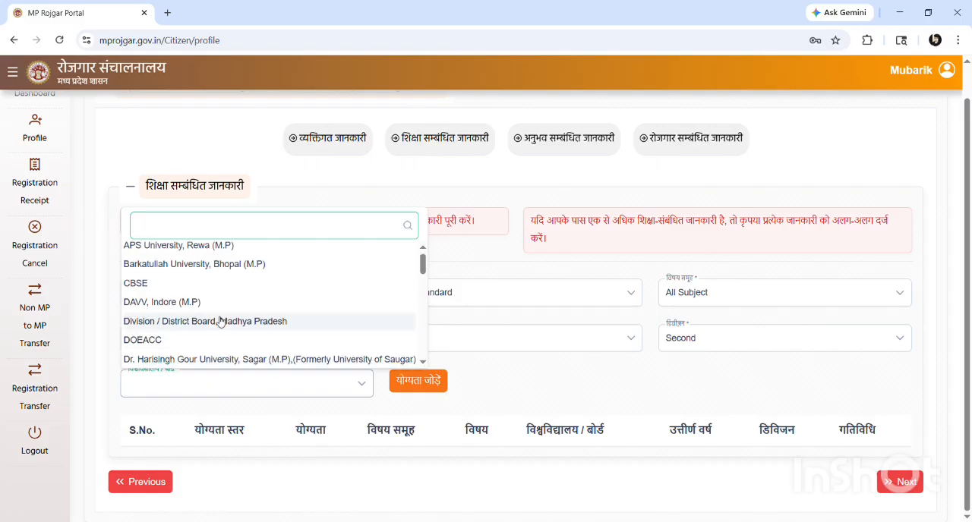
text(mp)
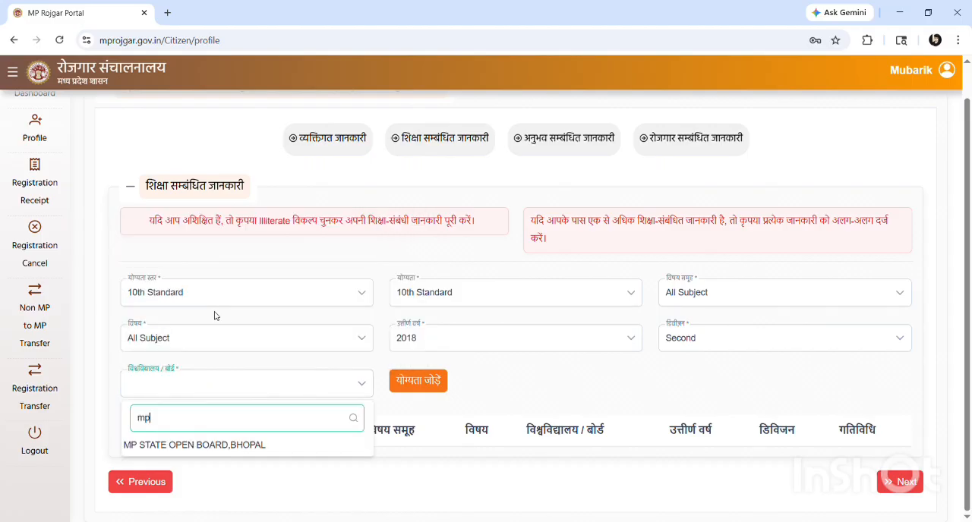
text( bo)
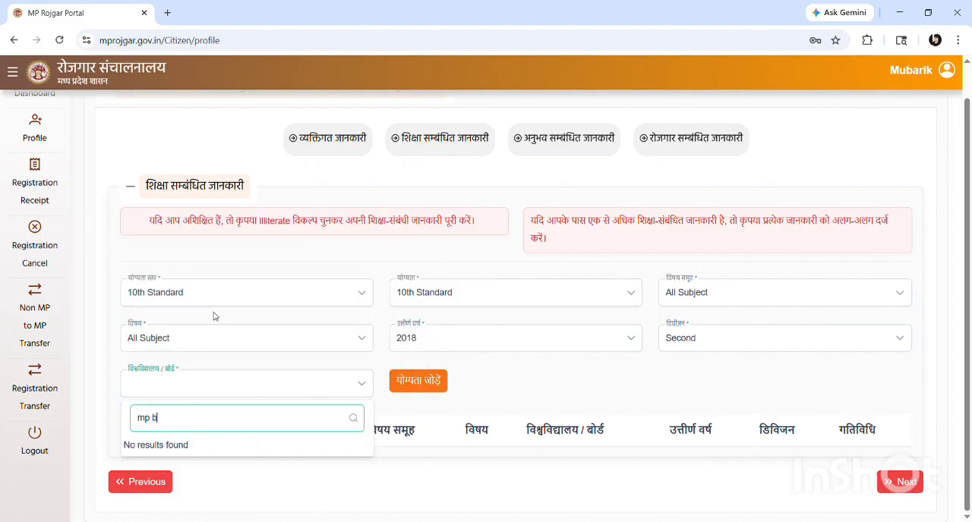
key(BackSpace)
key(BackSpace)
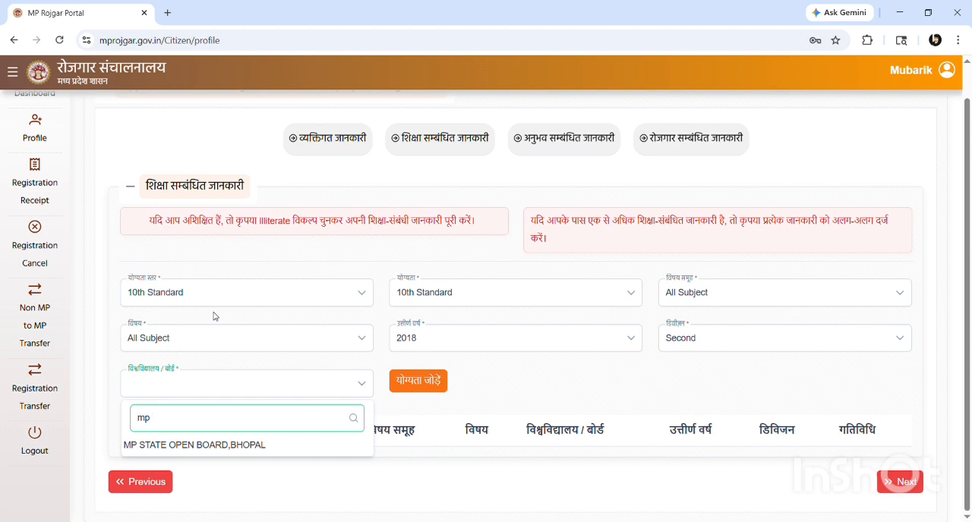
key(BackSpace)
key(BackSpace)
key(BackSpace)
scroll(217, 317, down, 10)
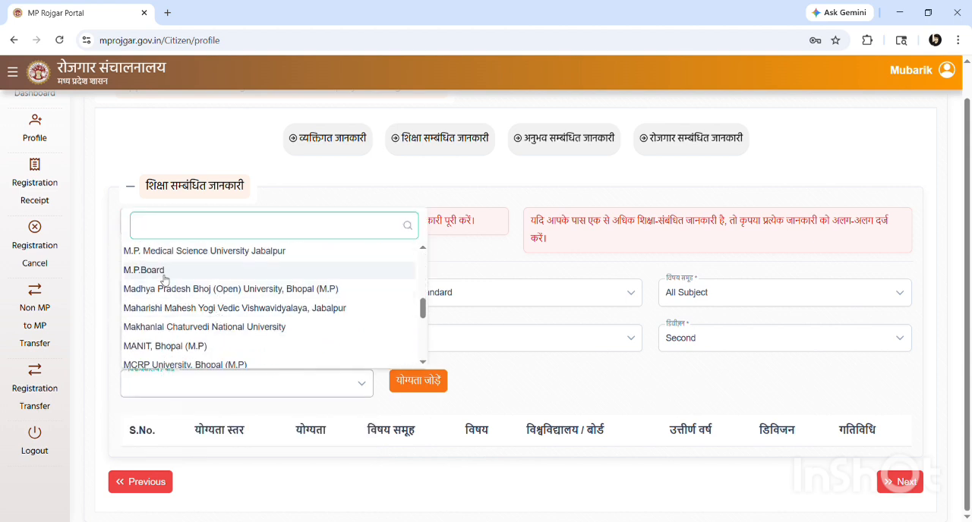
click(161, 271)
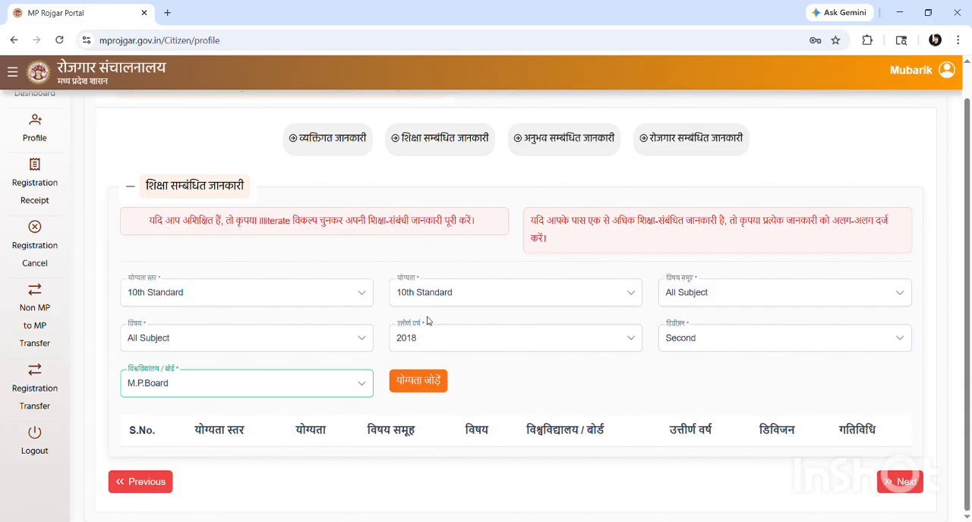
click(436, 387)
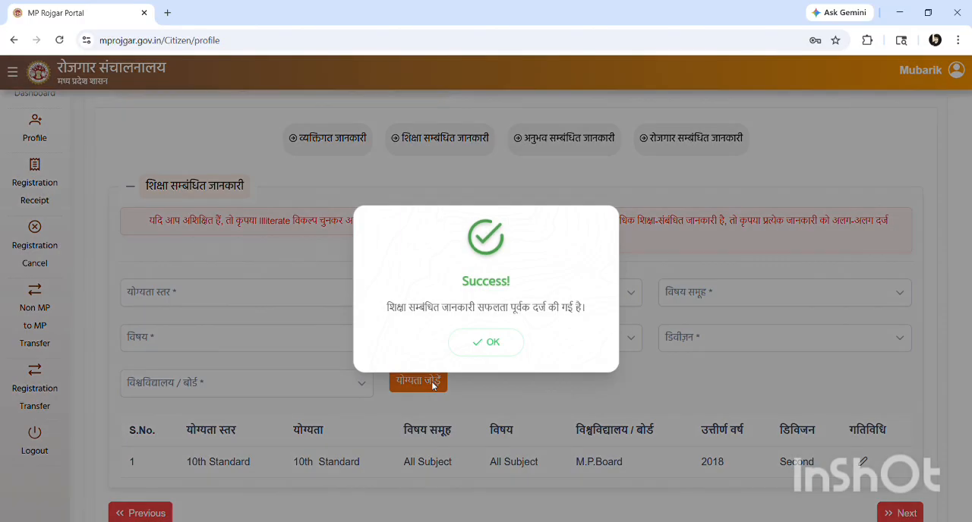
click(492, 343)
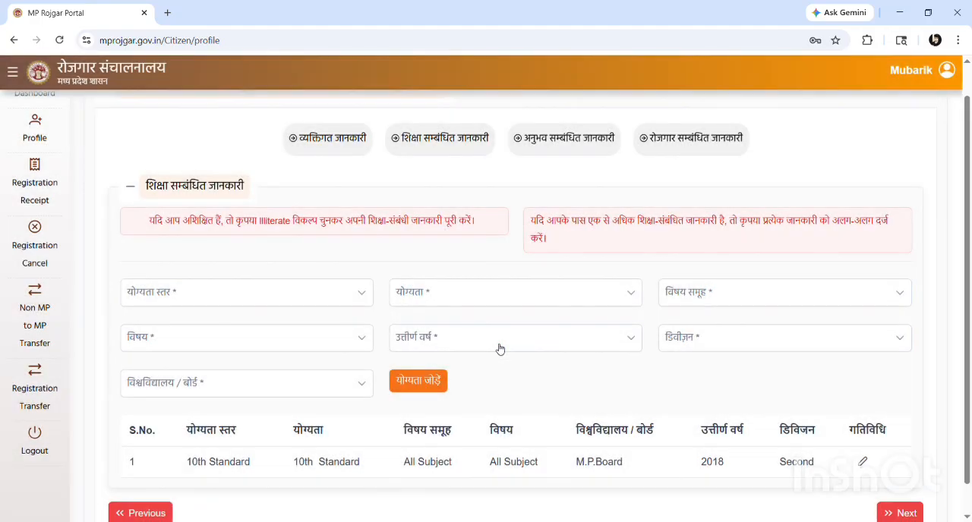
Start a second education entry with level and qualification 12th Standard and subject group (विषय समूह) Commerce
click(242, 306)
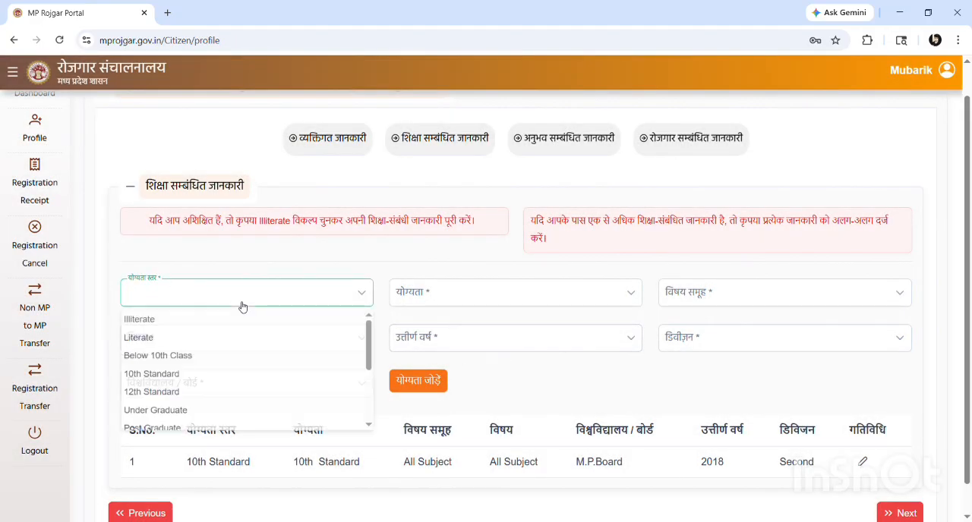
click(169, 395)
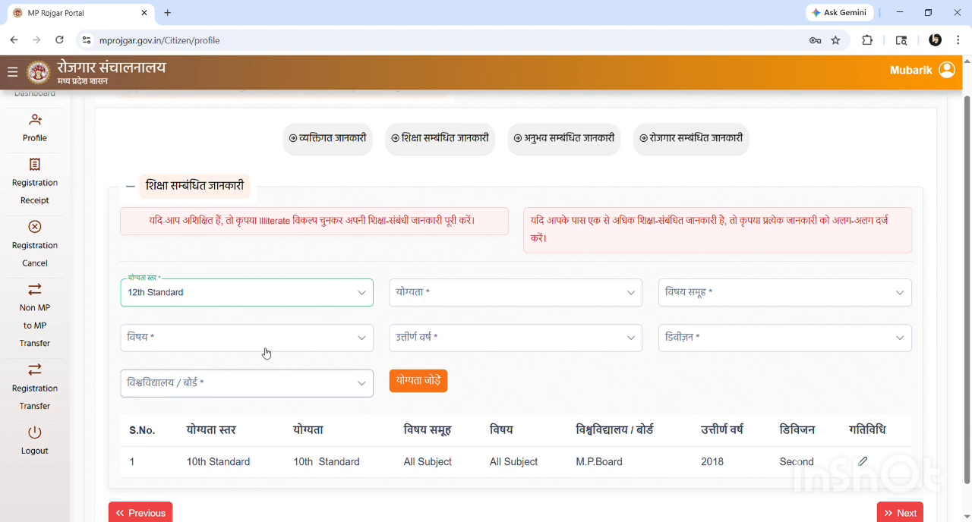
click(410, 291)
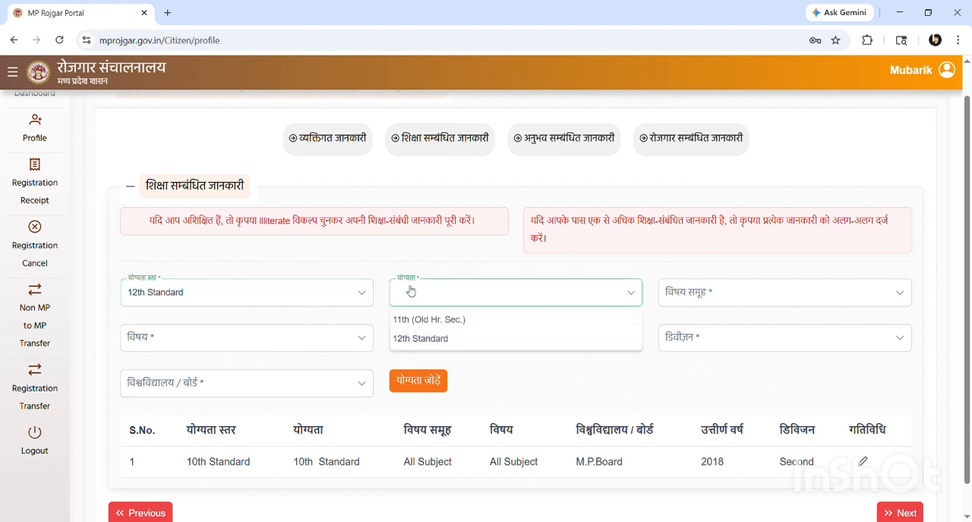
click(435, 340)
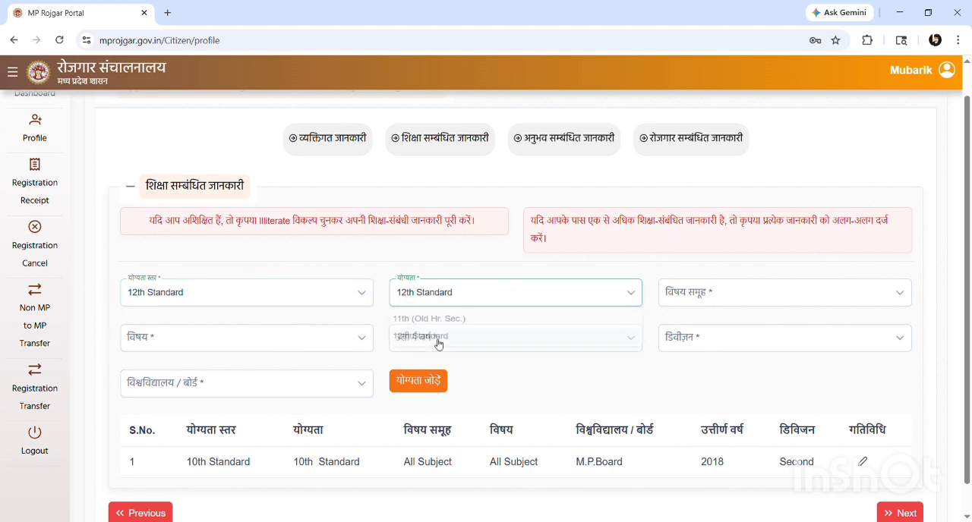
click(685, 301)
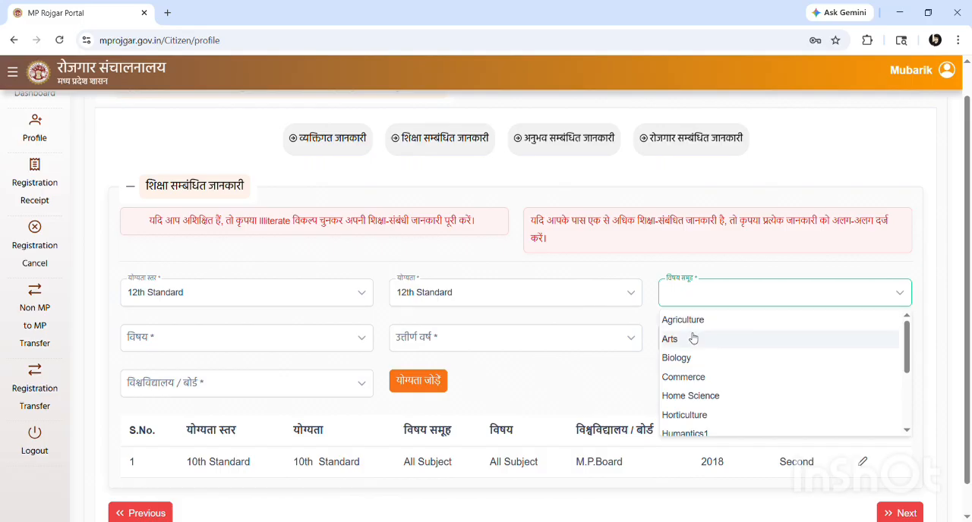
click(689, 377)
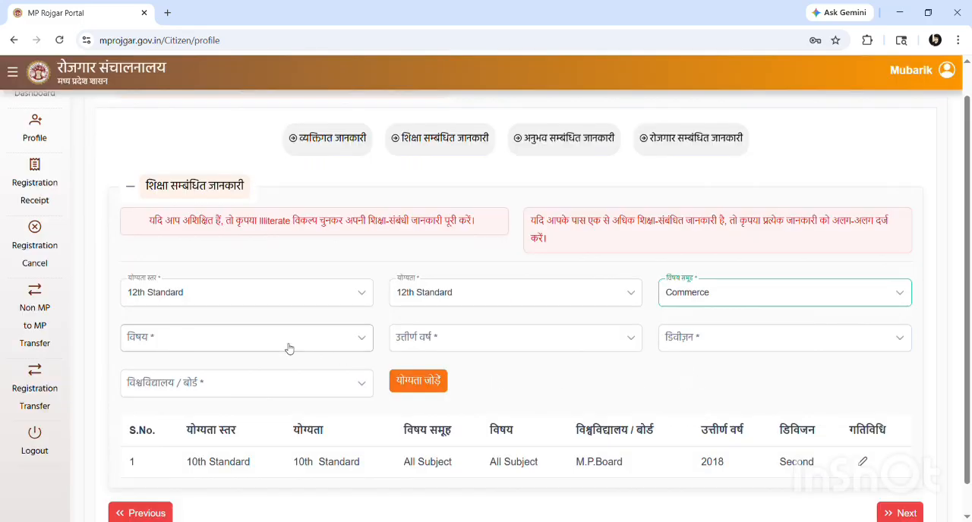
Choose Book Keep & Accounts as the subject (विषय) of the 12th Standard Commerce entry
click(253, 339)
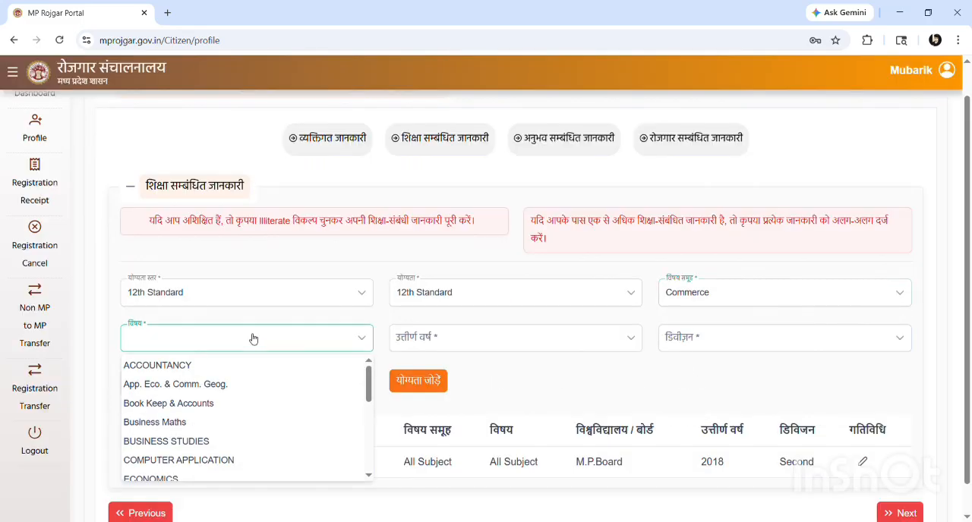
scroll(200, 431, down, 3)
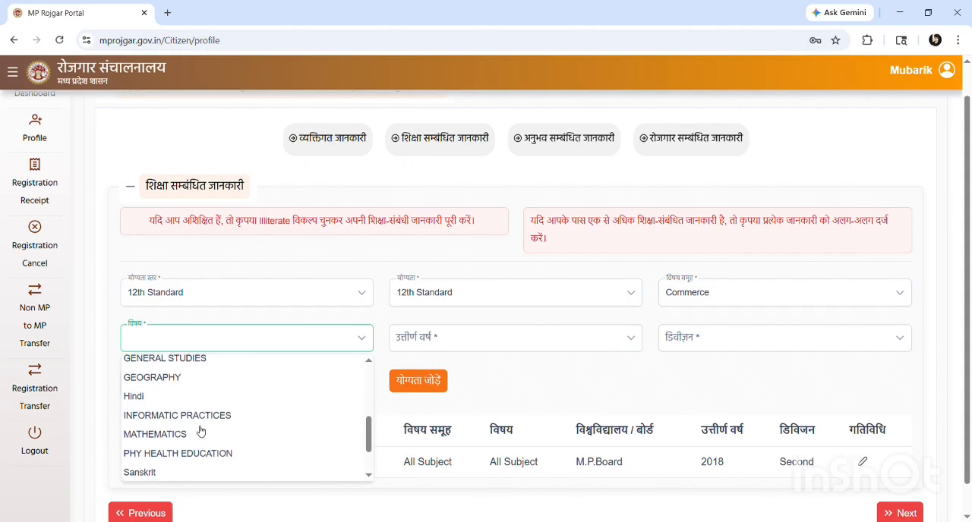
scroll(200, 430, up, 1)
scroll(201, 430, down, 2)
scroll(201, 430, up, 4)
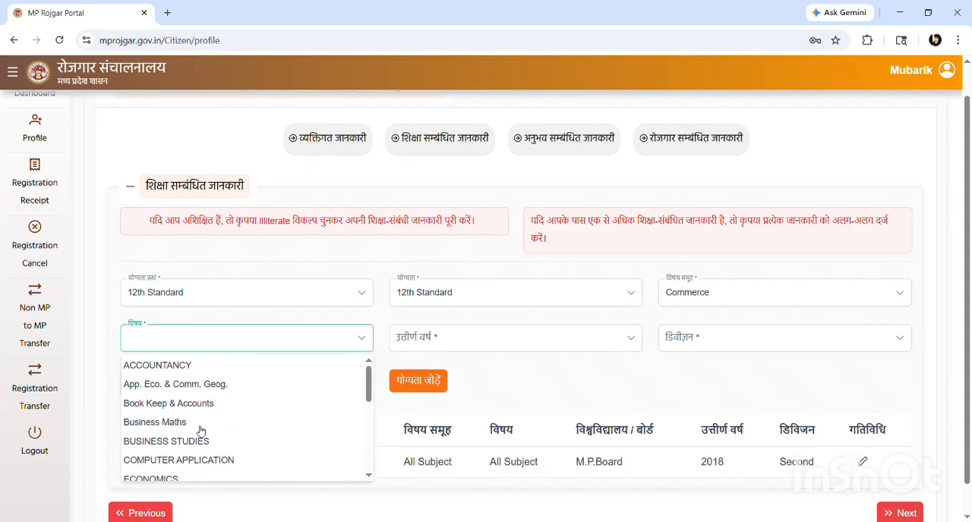
scroll(201, 431, down, 1)
scroll(201, 431, down, 5)
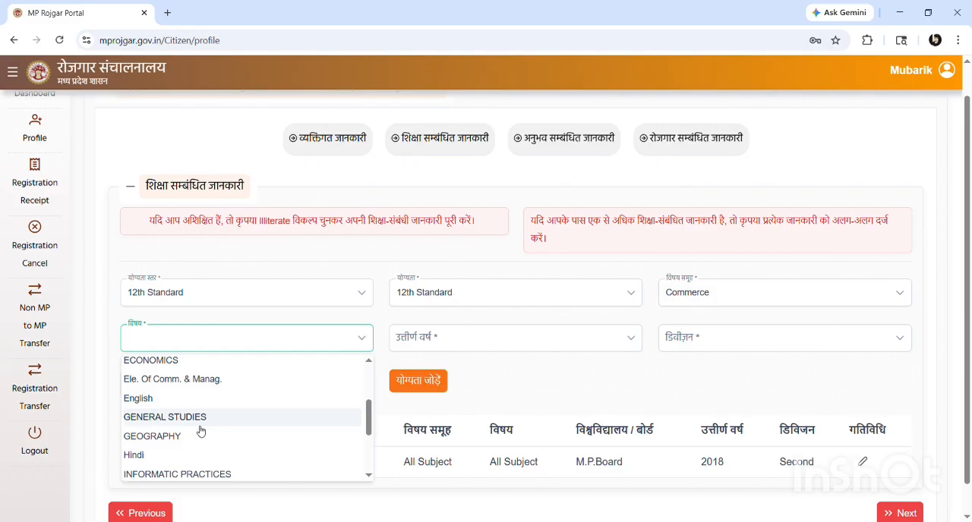
scroll(201, 430, up, 3)
click(200, 430)
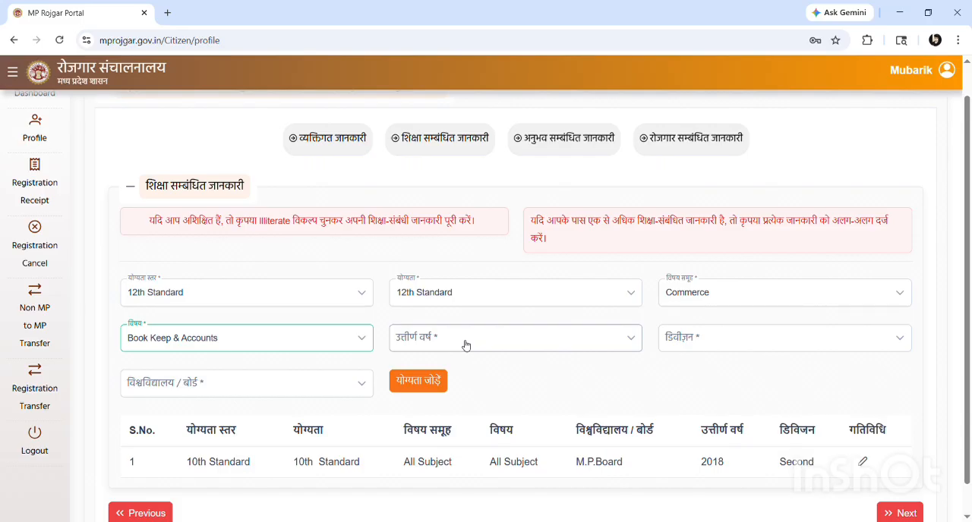
Change the subject (विषय) of the 12th Standard Commerce entry to BUSINESS STUDIES
click(256, 341)
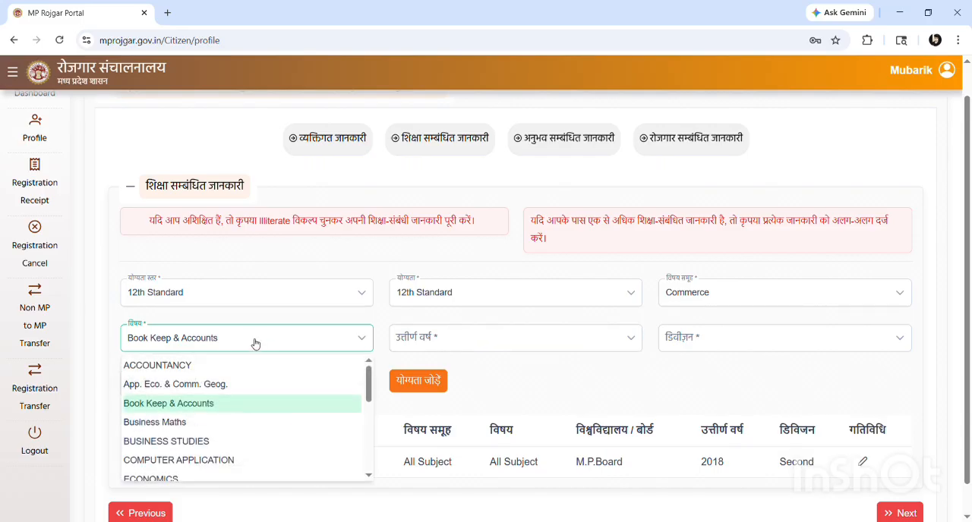
scroll(214, 399, down, 5)
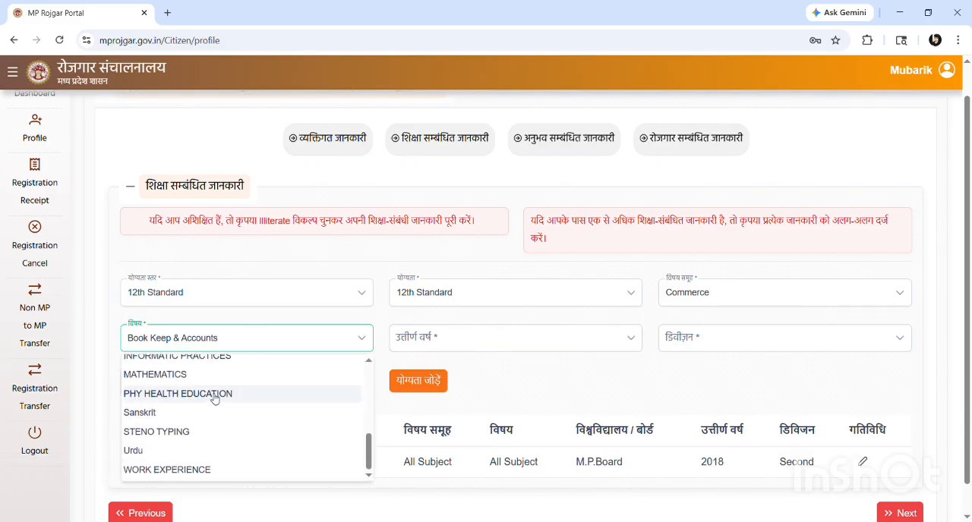
scroll(195, 410, up, 5)
scroll(191, 417, down, 1)
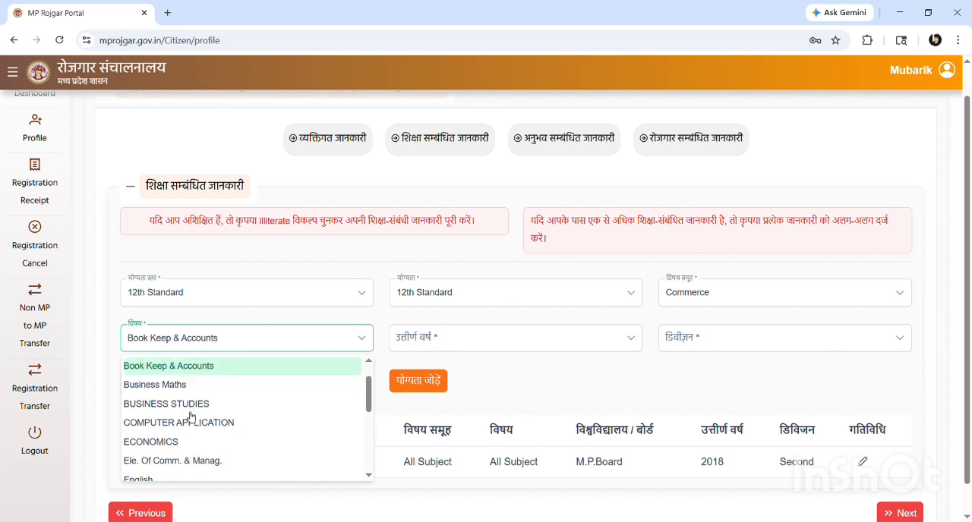
scroll(191, 417, down, 3)
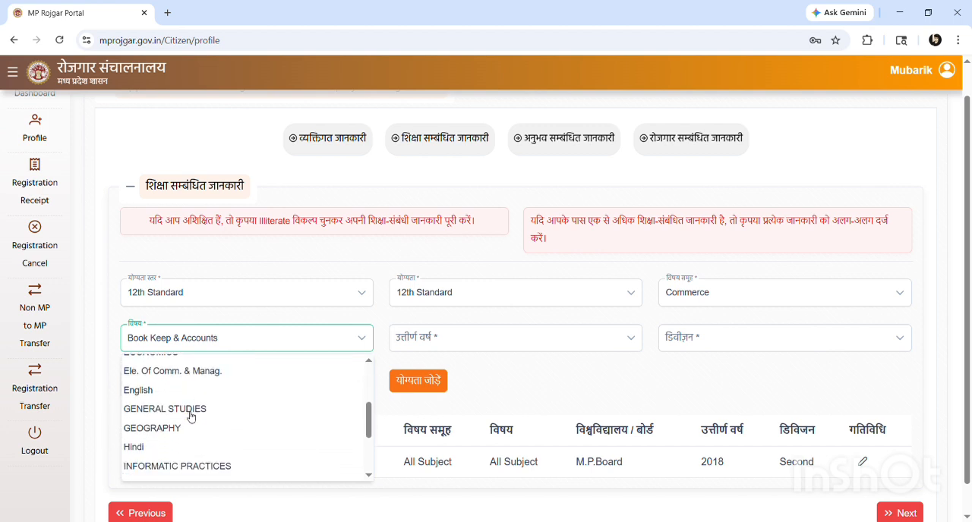
scroll(191, 417, down, 2)
scroll(191, 415, up, 7)
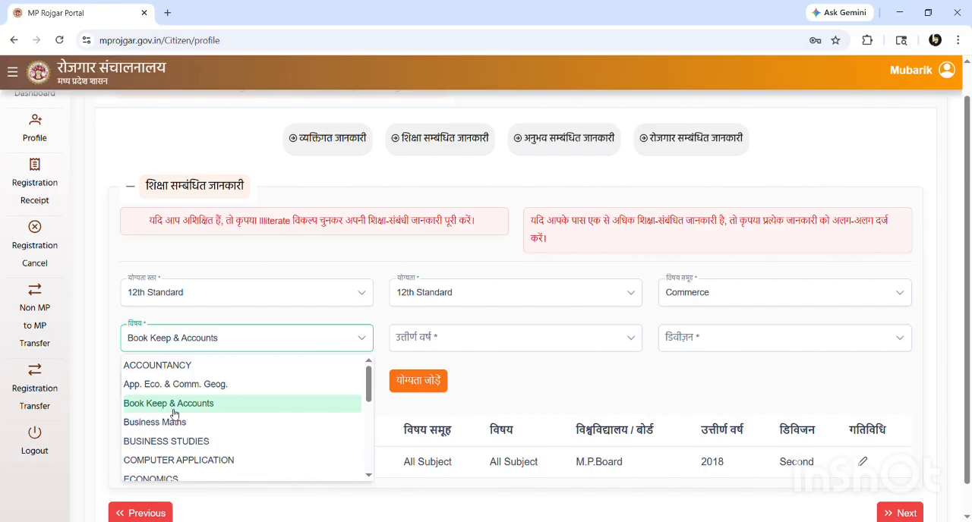
scroll(195, 438, down, 1)
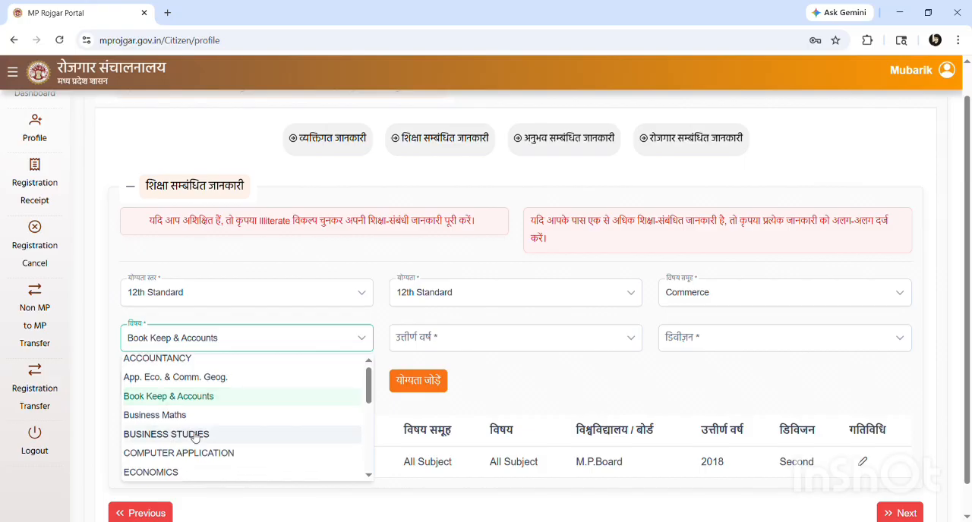
click(195, 438)
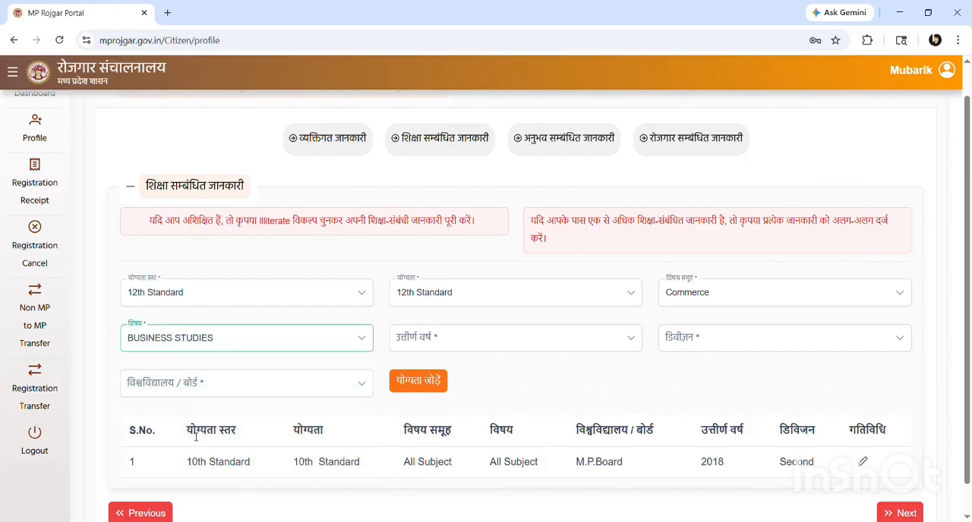
Set the passing year (उत्तीर्ण वर्ष) to 2020 and the division (डिवीज़न) to Second for the 12th Standard entry
click(439, 343)
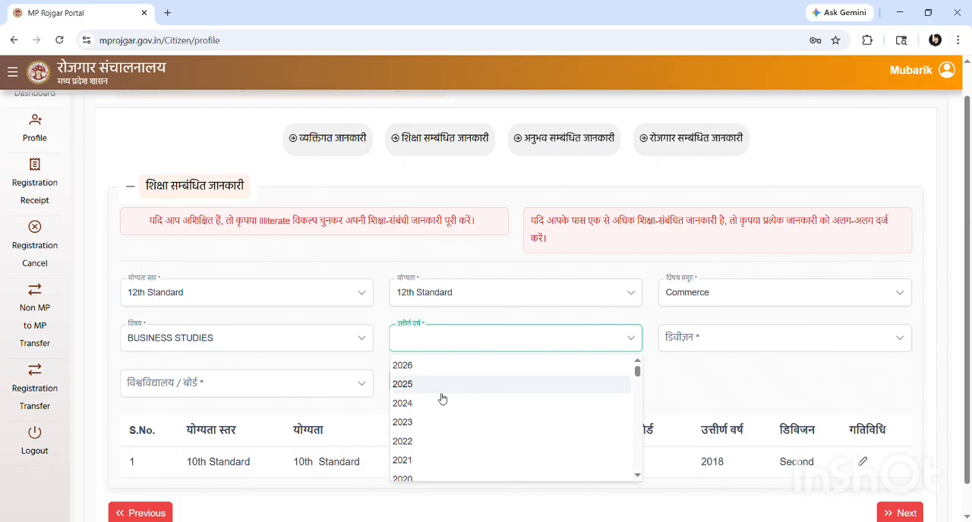
scroll(442, 400, down, 2)
click(443, 388)
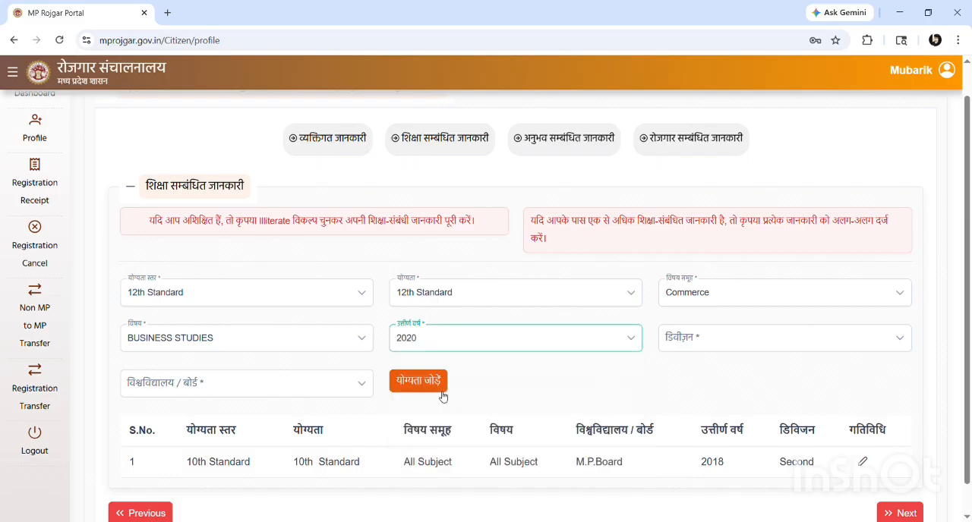
click(730, 343)
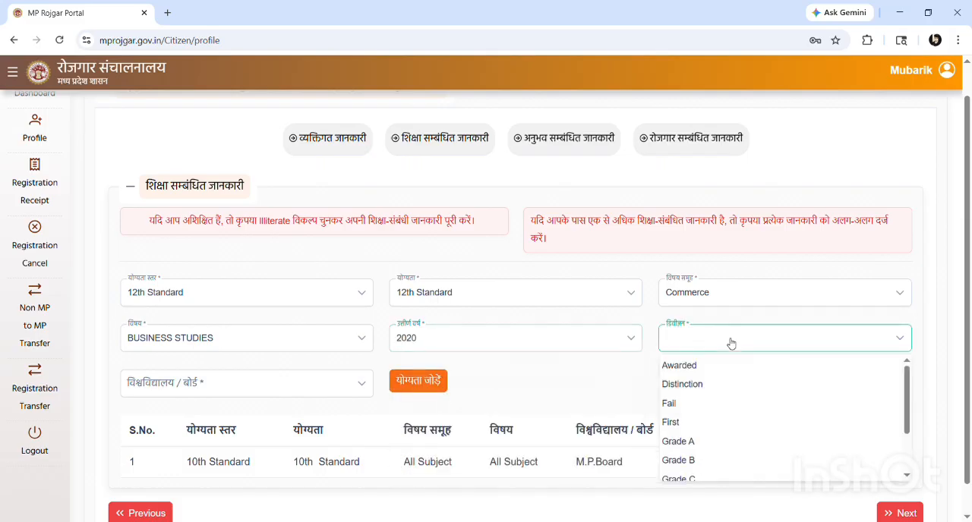
scroll(722, 418, down, 1)
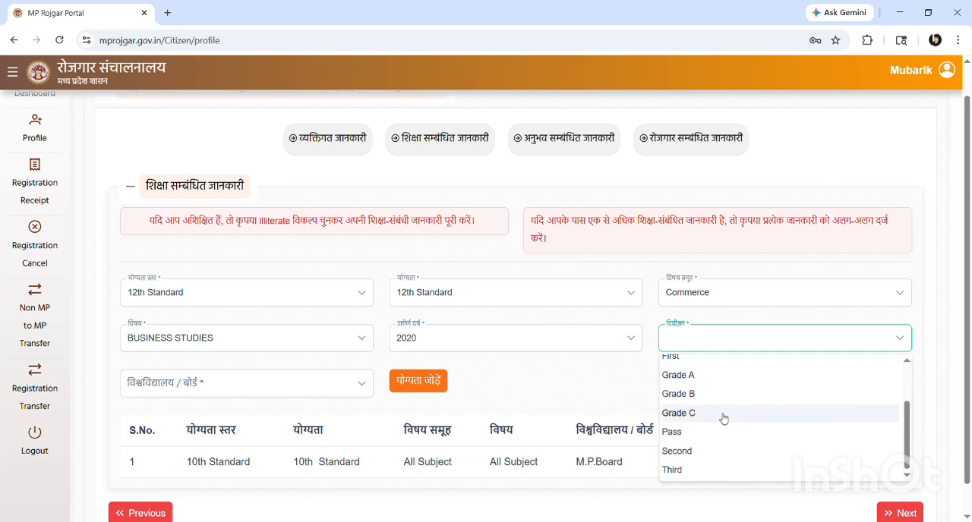
click(686, 453)
Choose M.P.Board as the university/board (विश्वविद्यालय / बोर्ड) and add the 12th Standard qualification to the education list
click(250, 385)
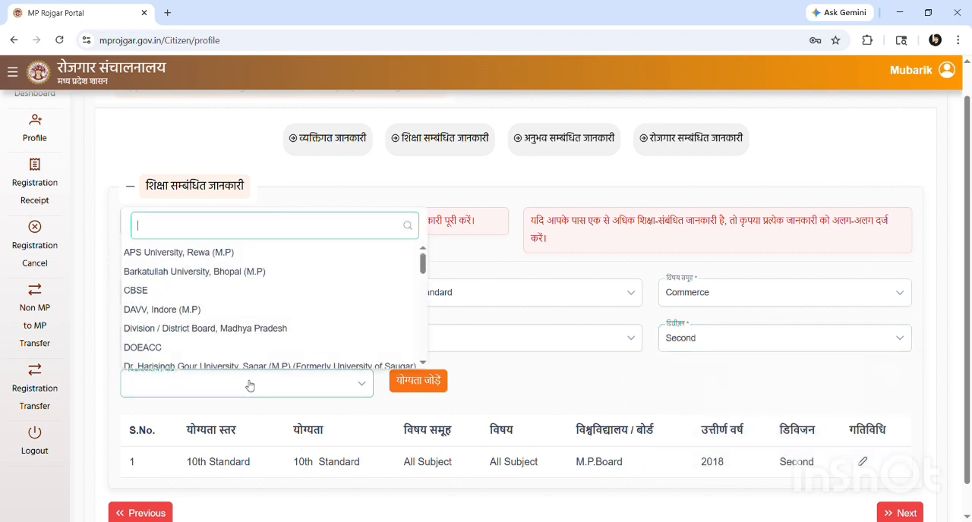
scroll(164, 300, down, 10)
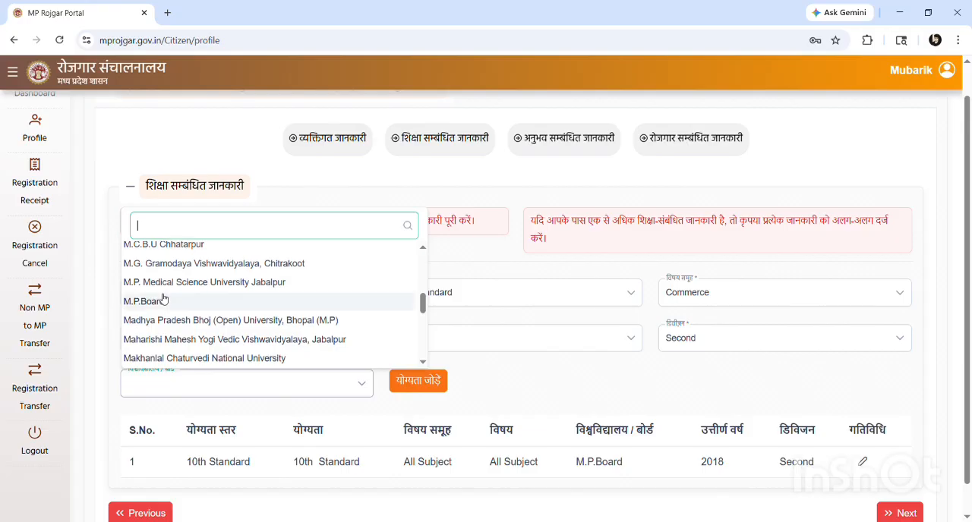
click(157, 304)
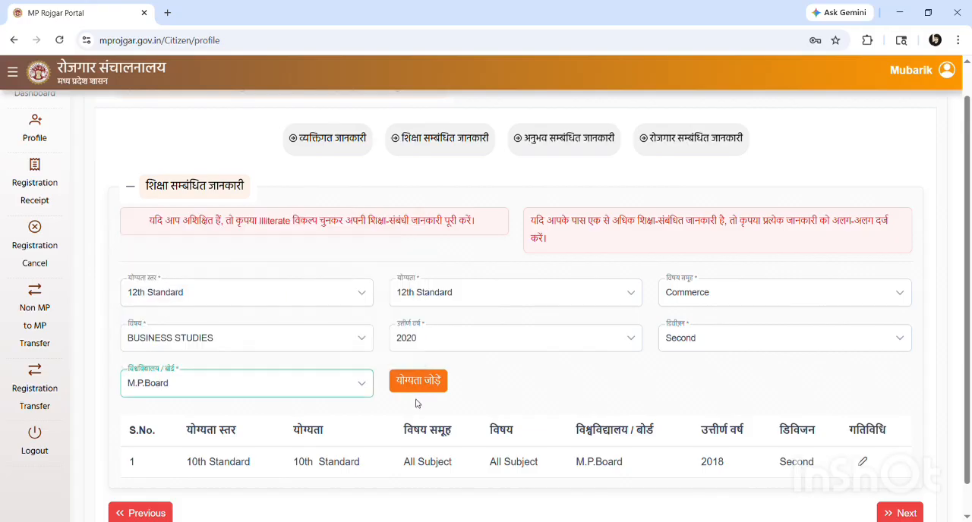
click(436, 388)
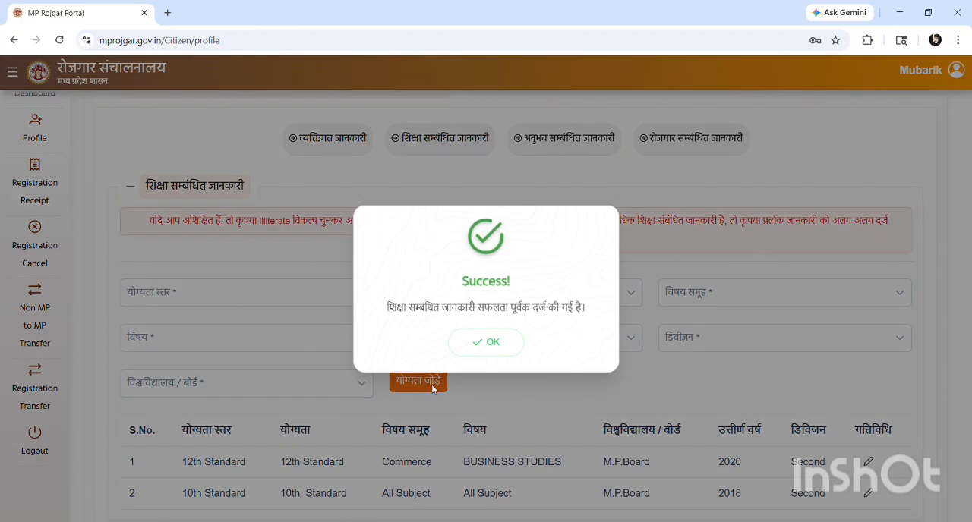
click(498, 342)
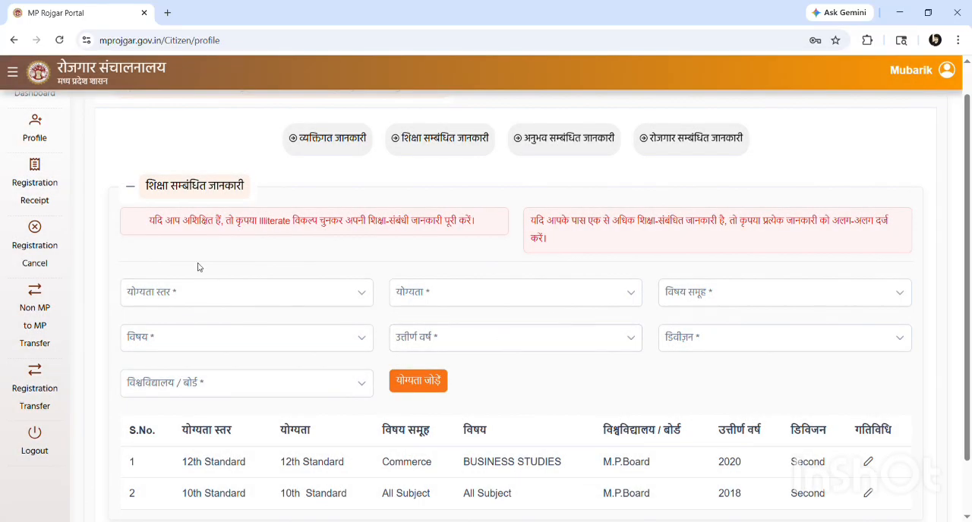
Start a third education entry with the qualification level (योग्यता स्तर) Under Graduate
click(187, 300)
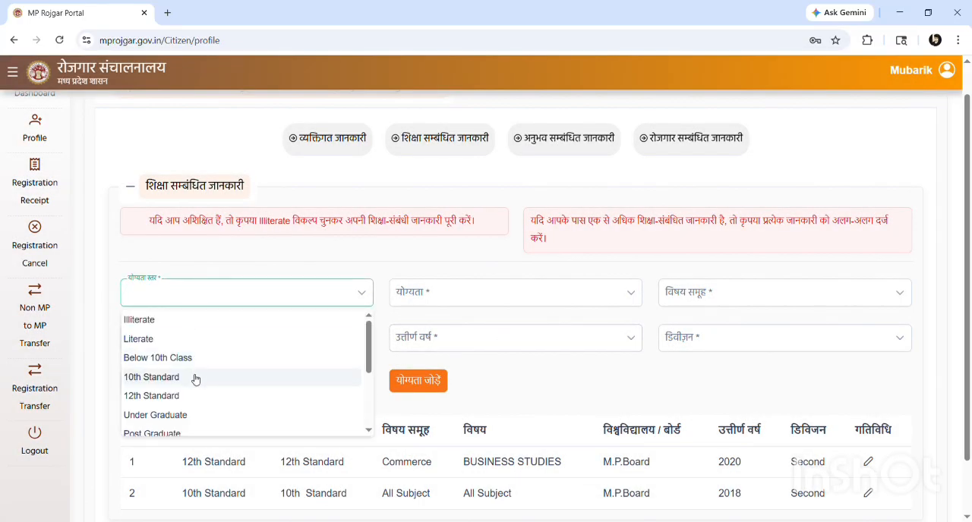
scroll(193, 378, down, 1)
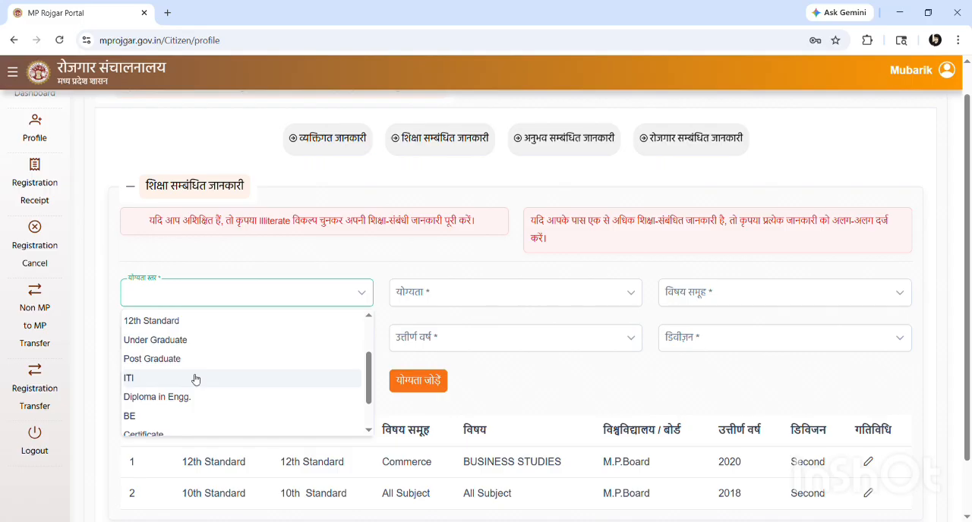
scroll(195, 380, down, 1)
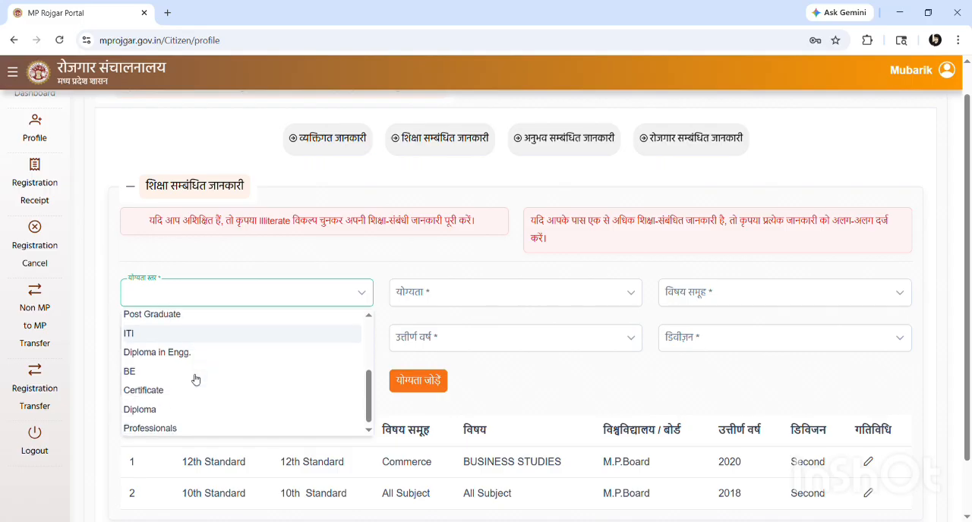
scroll(195, 379, up, 3)
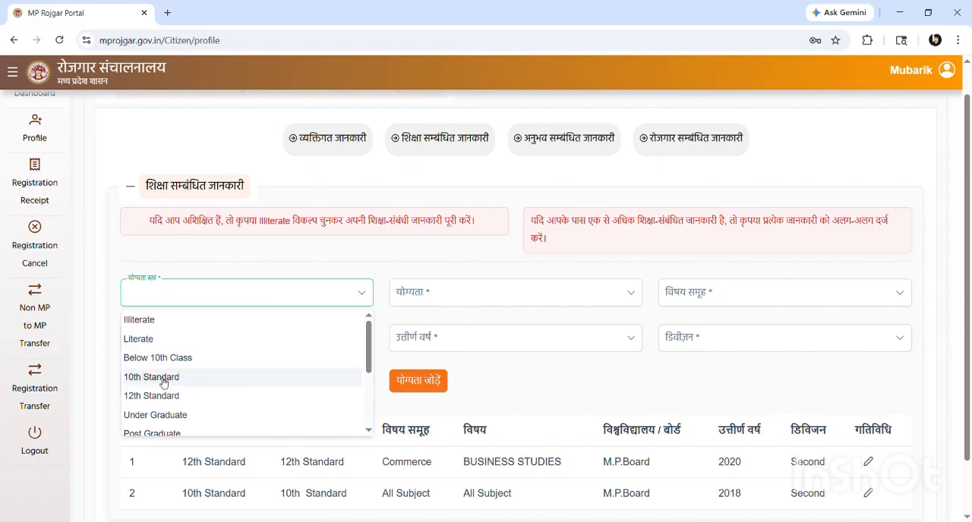
scroll(162, 380, down, 1)
scroll(163, 382, up, 1)
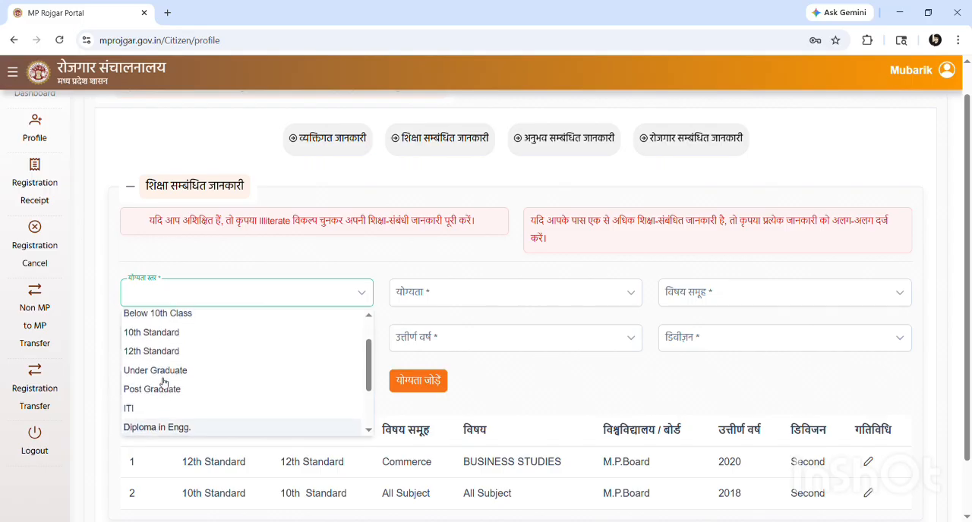
scroll(163, 382, down, 1)
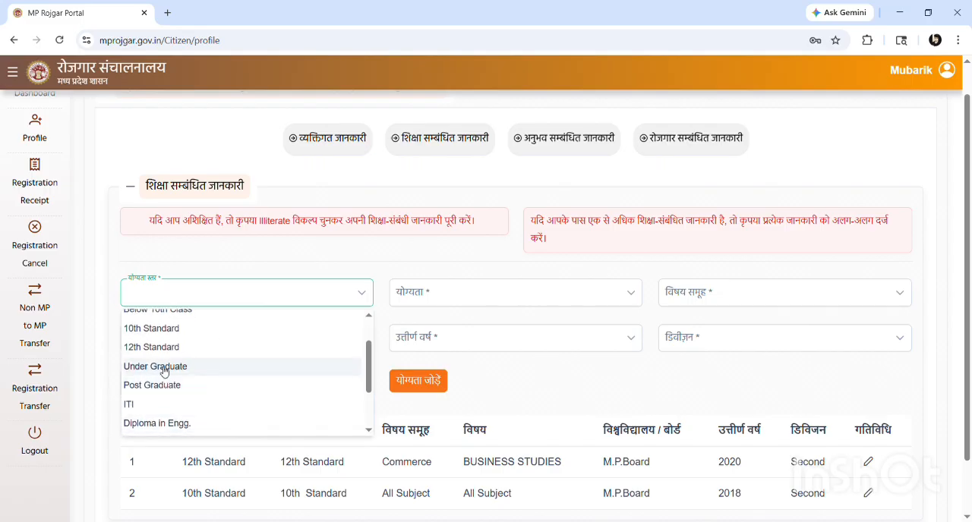
click(164, 370)
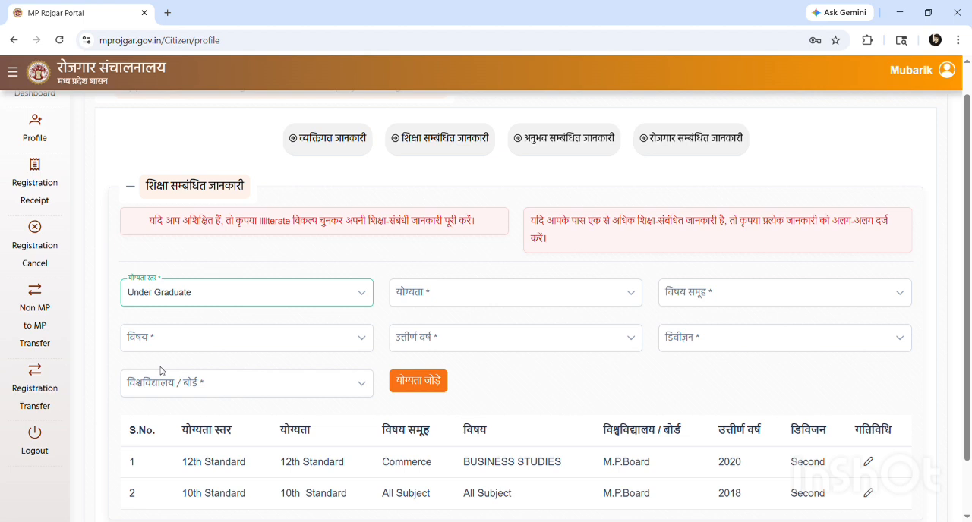
click(434, 300)
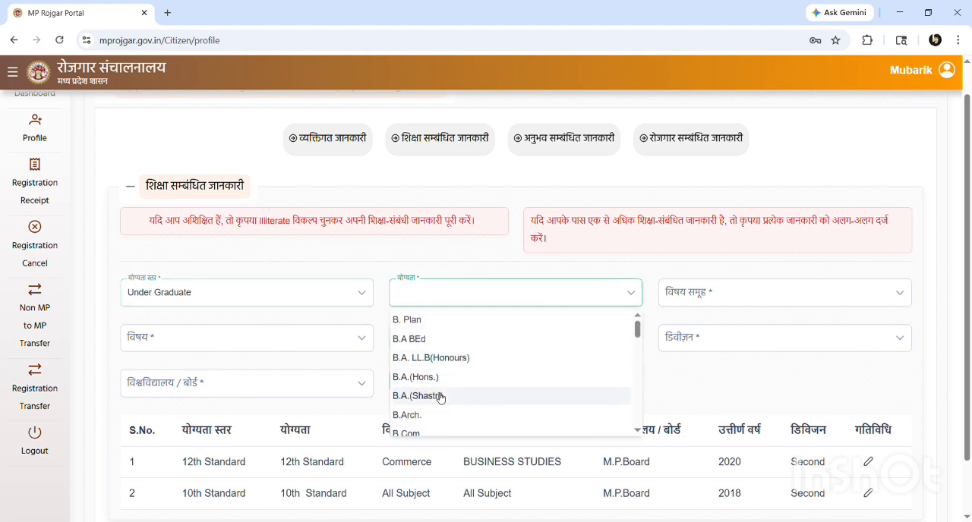
scroll(439, 398, down, 1)
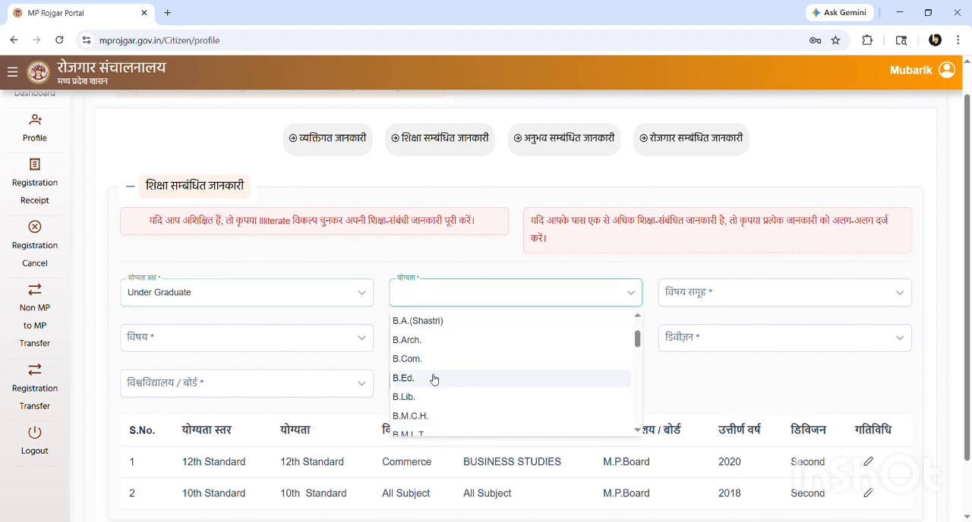
scroll(433, 379, up, 1)
click(246, 290)
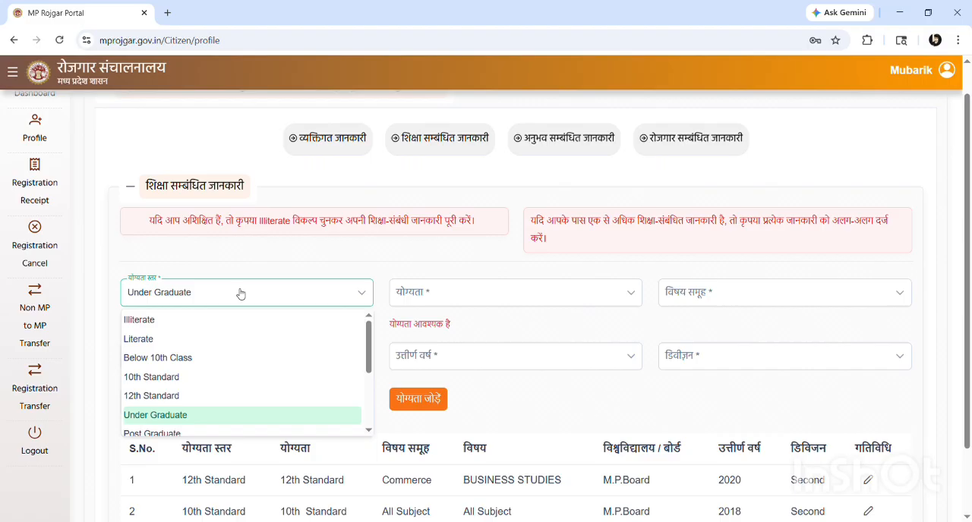
click(163, 422)
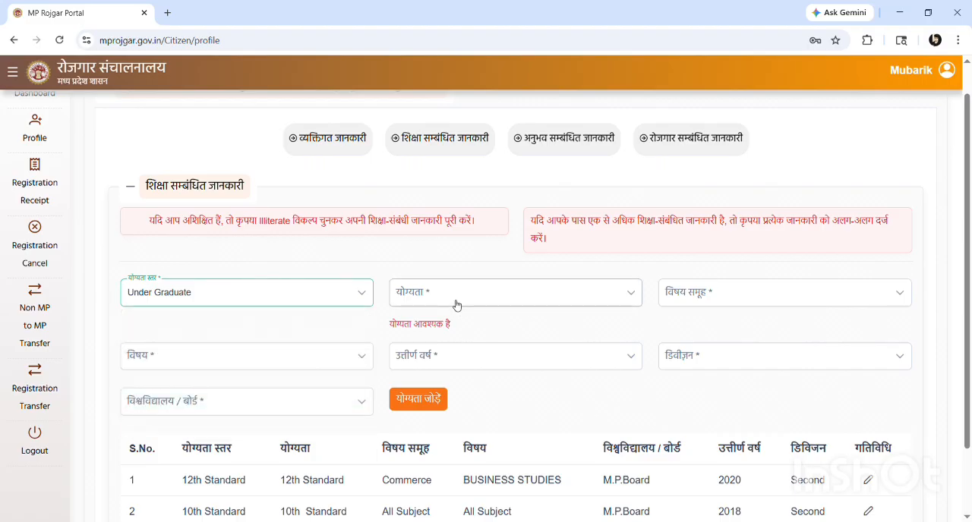
Choose B.A.(Hons.) as the qualification (योग्यता) for the Under Graduate entry
click(454, 304)
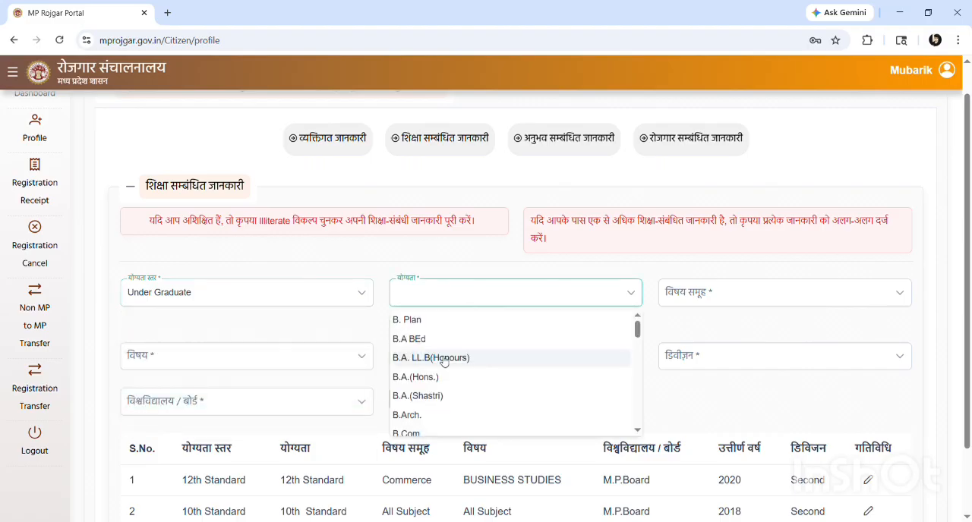
scroll(444, 362, down, 1)
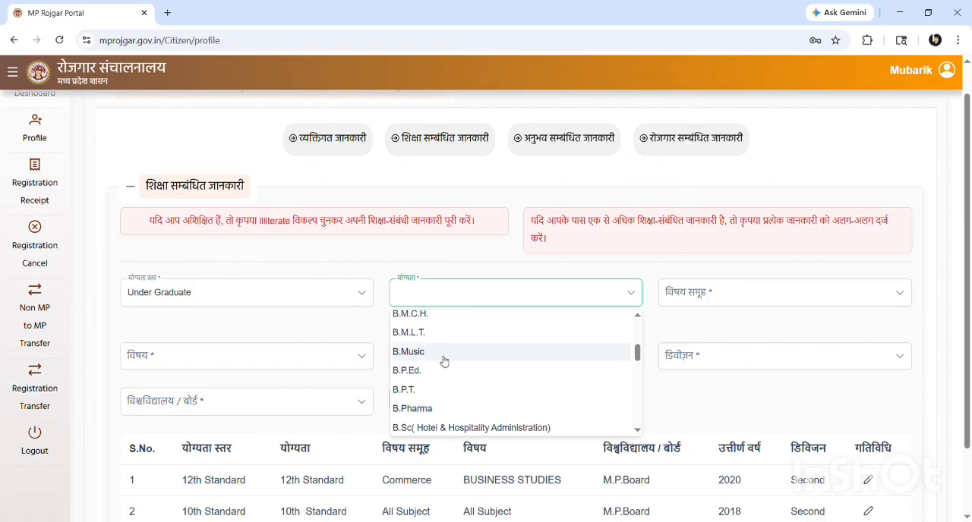
scroll(444, 361, down, 4)
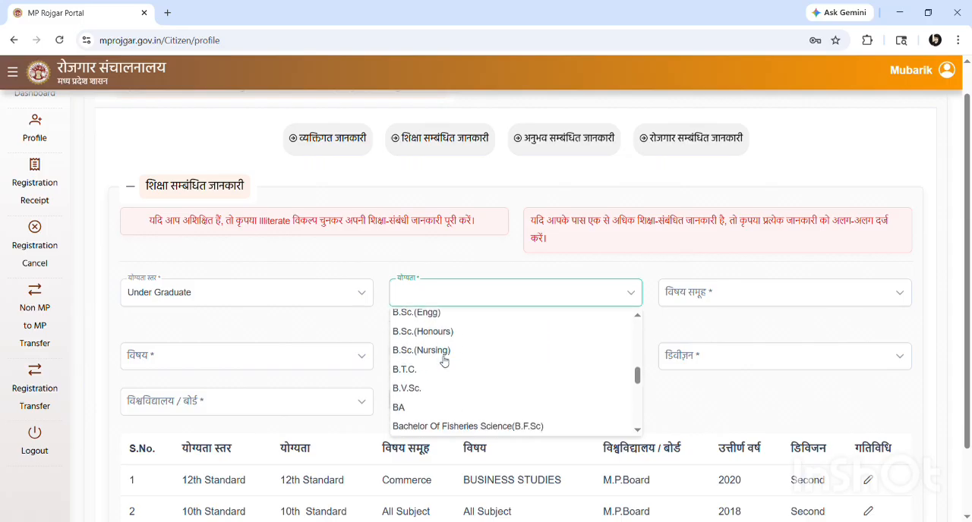
scroll(444, 361, down, 3)
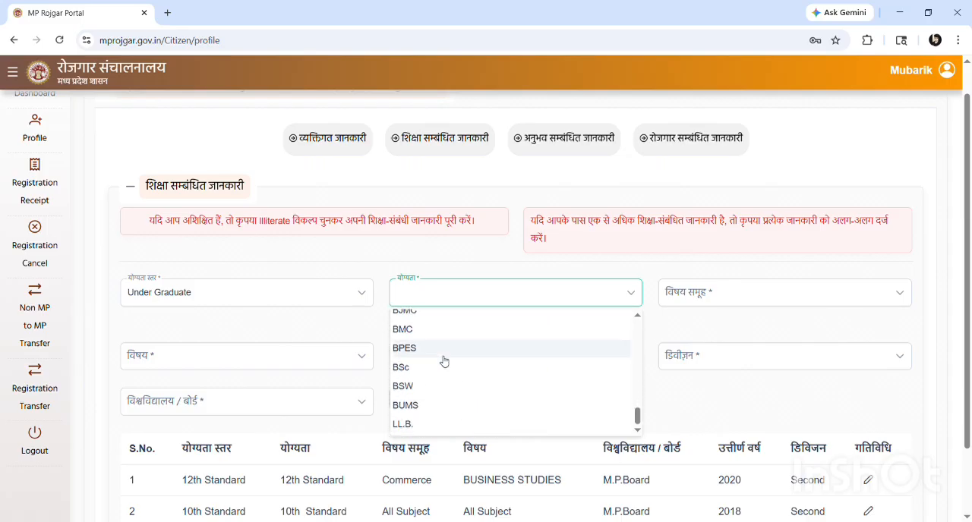
scroll(444, 361, up, 10)
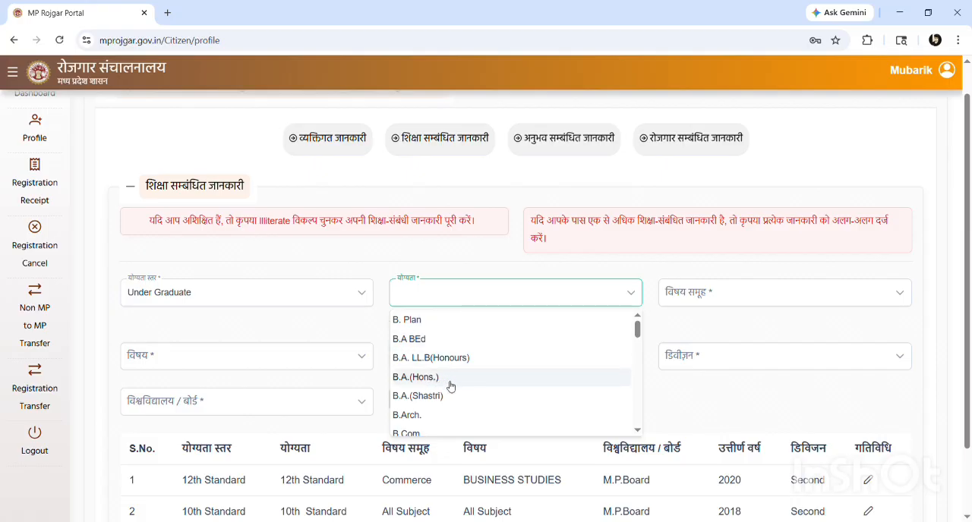
scroll(450, 386, down, 1)
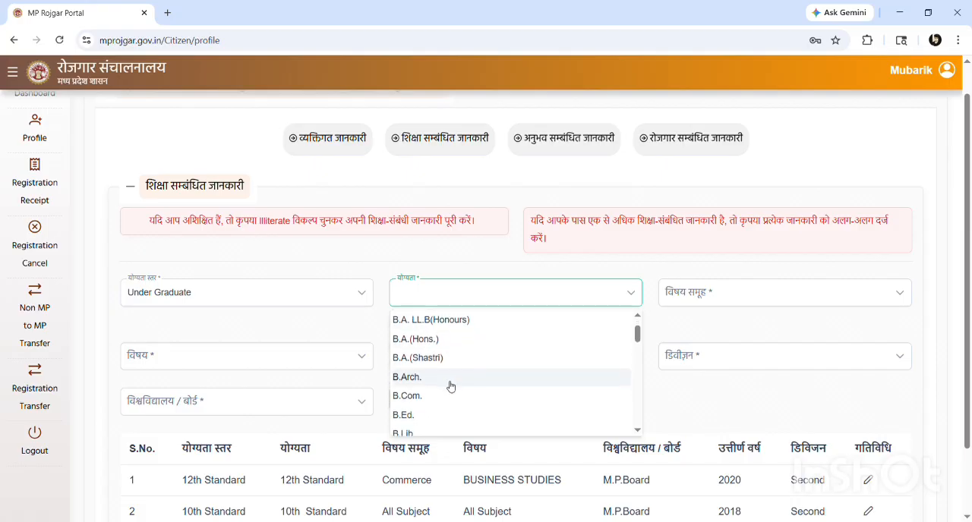
scroll(450, 387, down, 1)
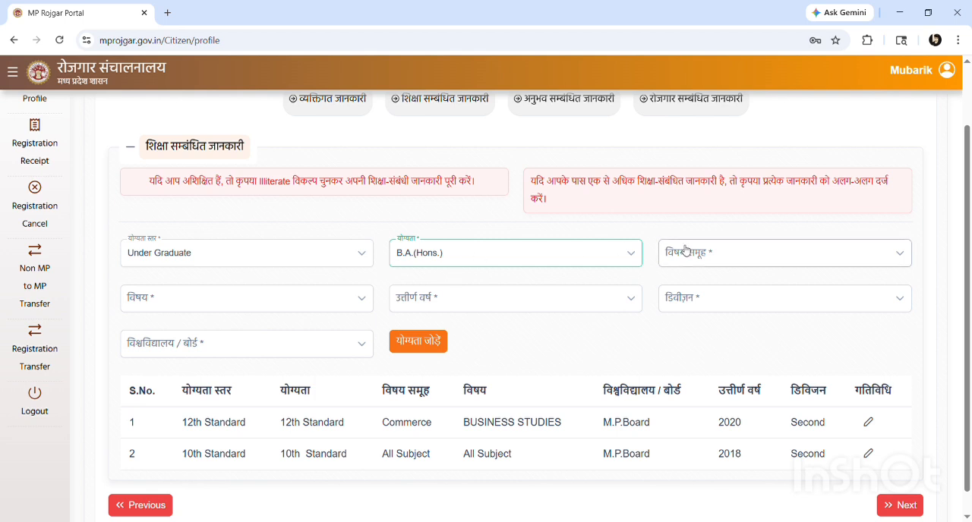
Reselect Under Graduate as the qualification level (योग्यता स्तर) and B.A.(Hons.) as the qualification (योग्यता)
click(708, 252)
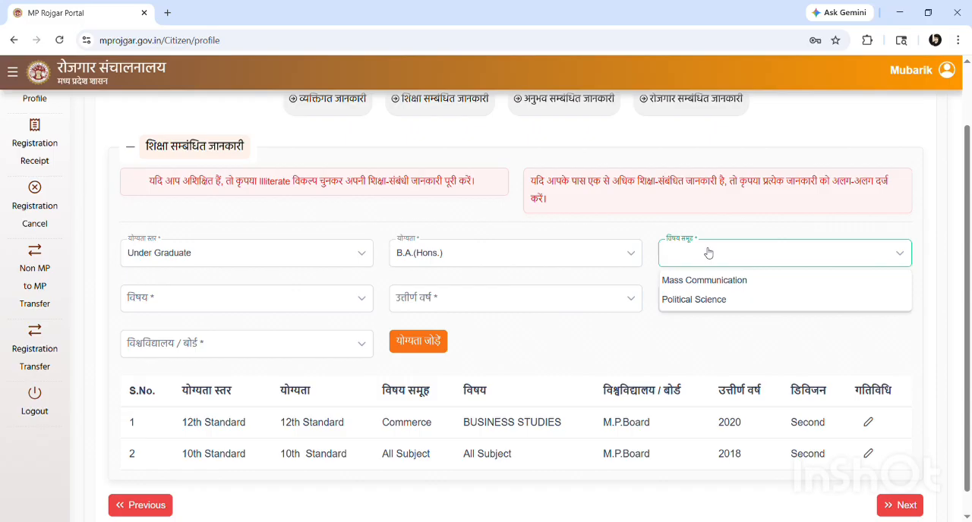
click(471, 254)
click(251, 210)
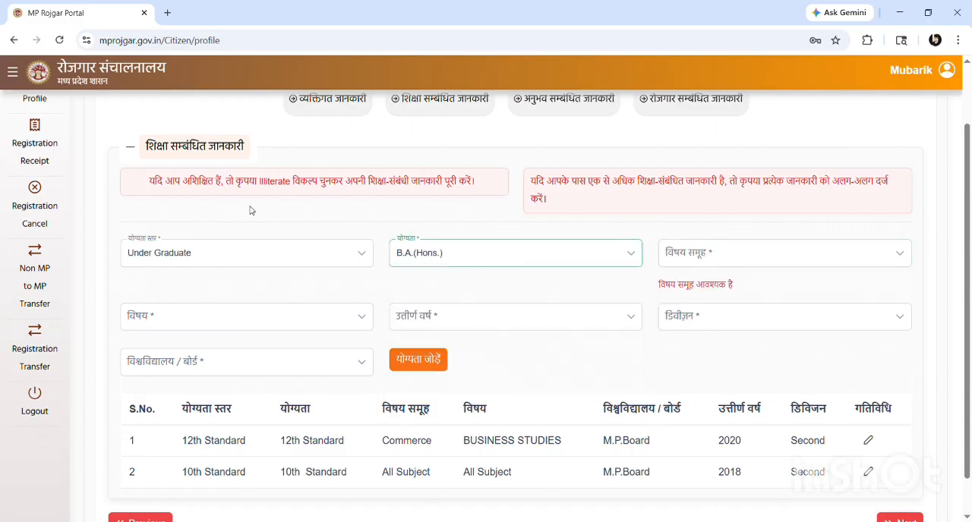
click(255, 257)
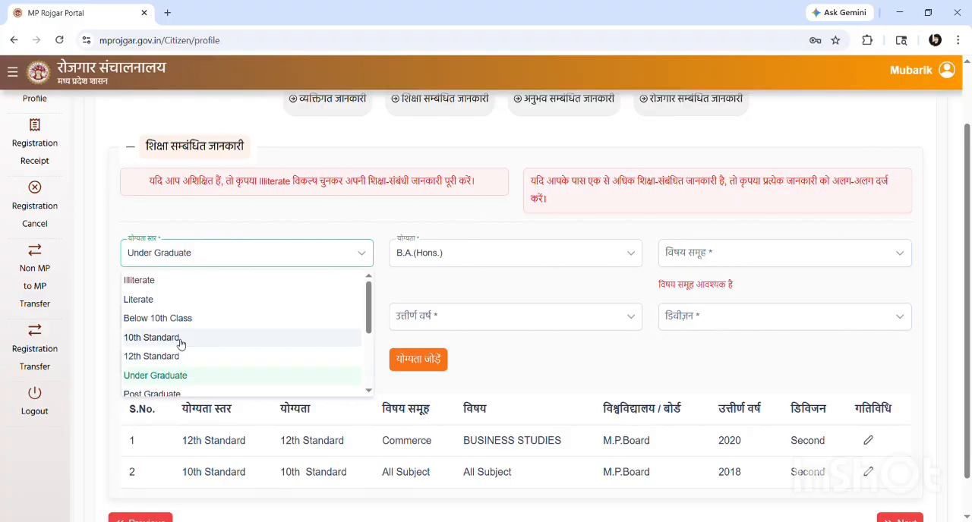
scroll(180, 345, down, 1)
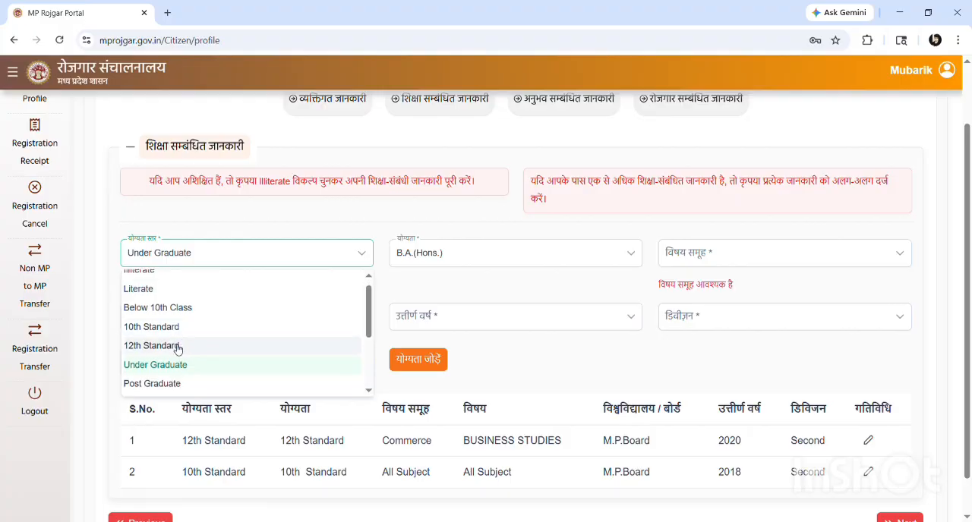
click(159, 367)
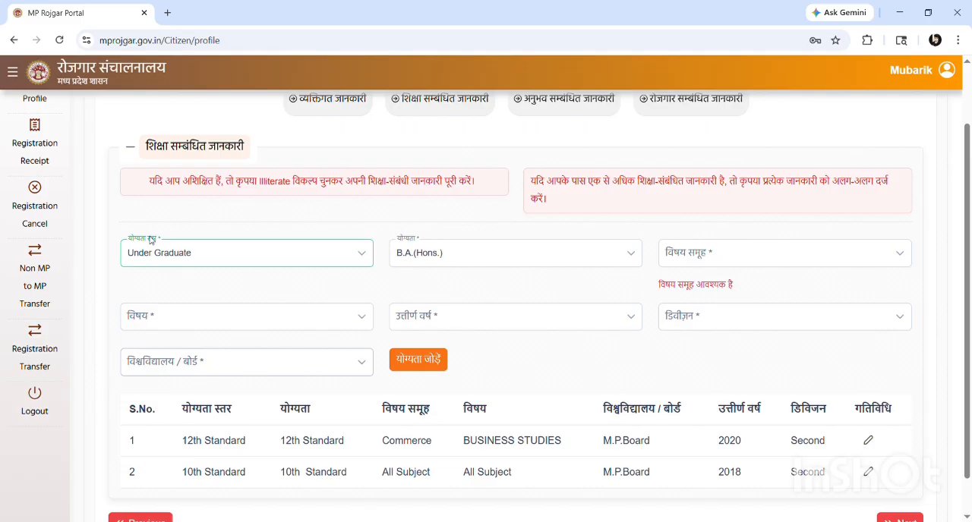
click(435, 255)
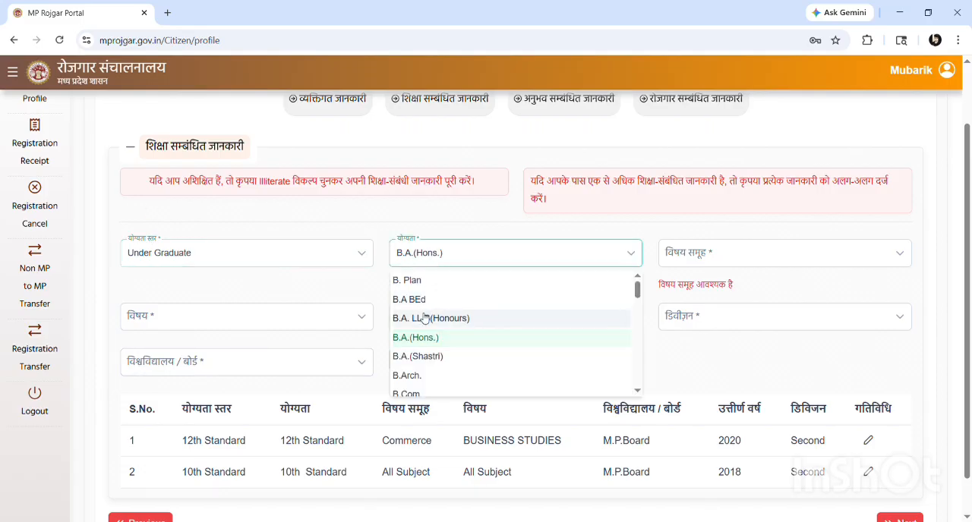
click(414, 344)
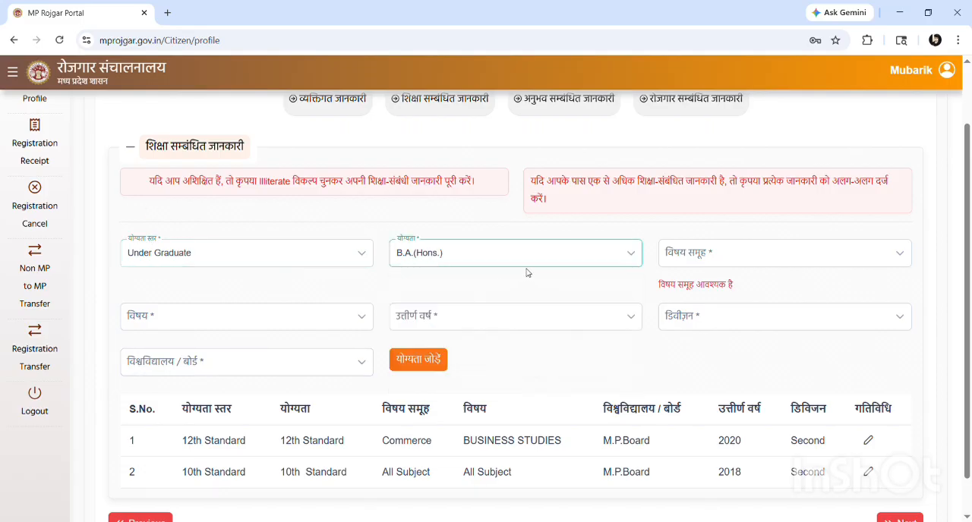
click(492, 252)
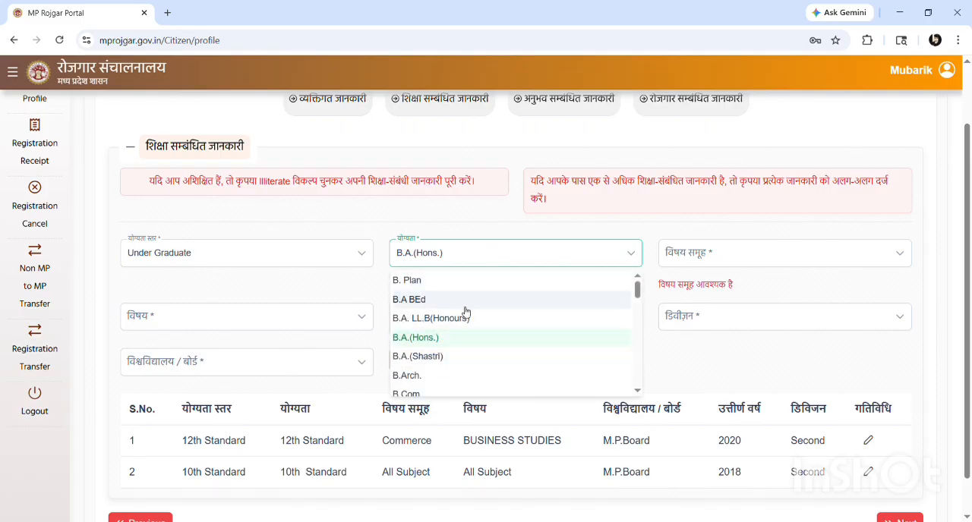
Set both the subject group (विषय समूह) and the subject (विषय) of the B.A.(Hons.) entry to Political Science
click(726, 253)
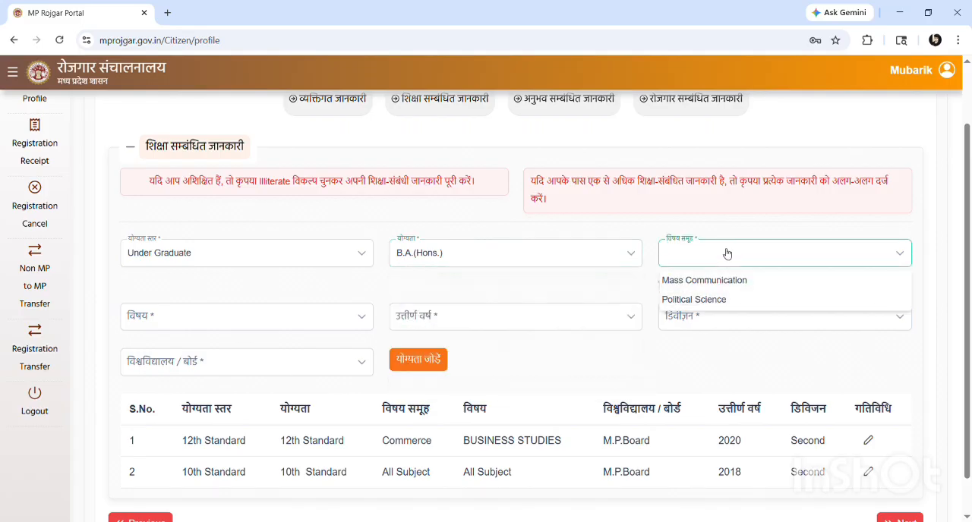
click(704, 301)
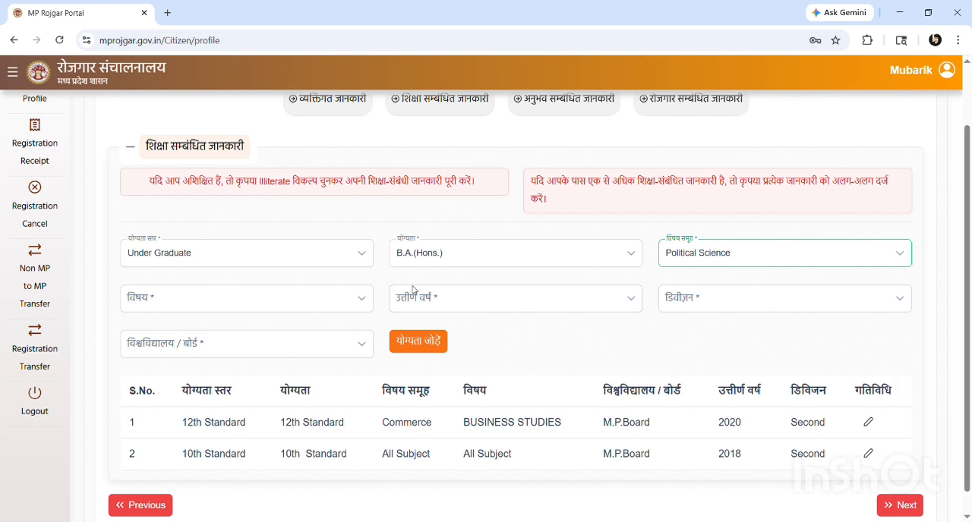
click(185, 303)
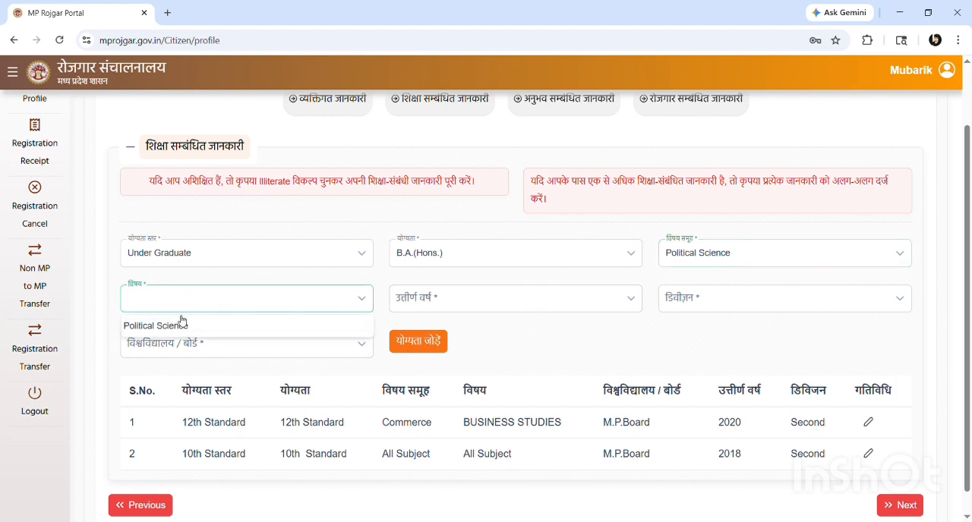
click(178, 327)
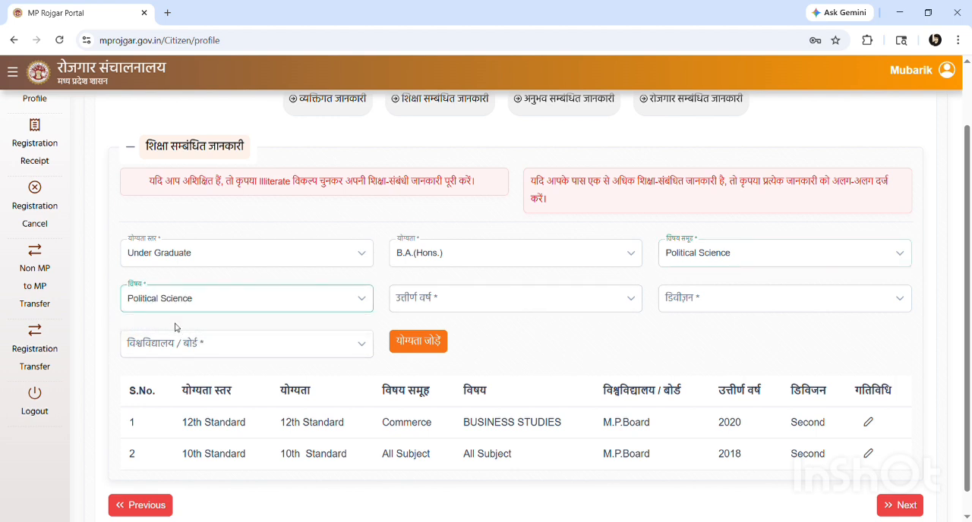
Set the passing year (उत्तीर्ण वर्ष) to 2023 and the division (डिवीज़न) to Second for the B.A.(Hons.) entry
click(449, 302)
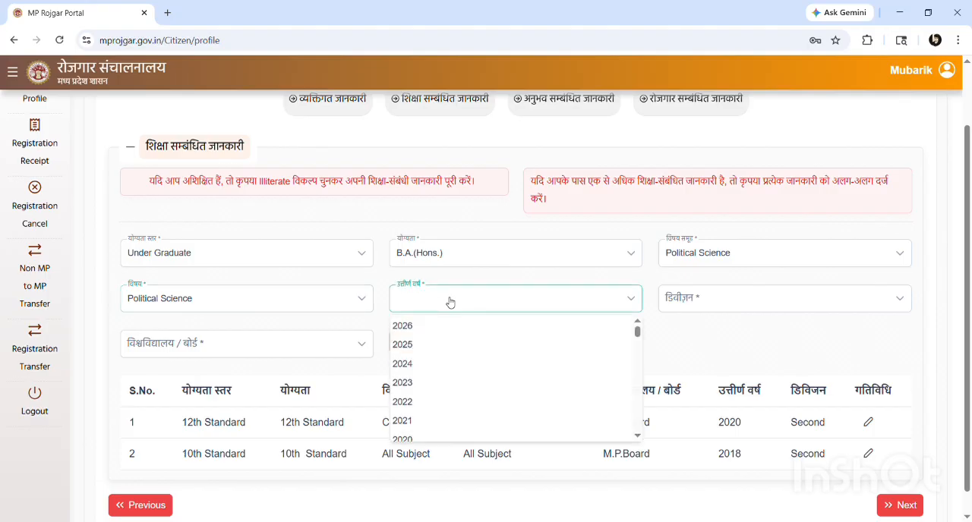
click(414, 383)
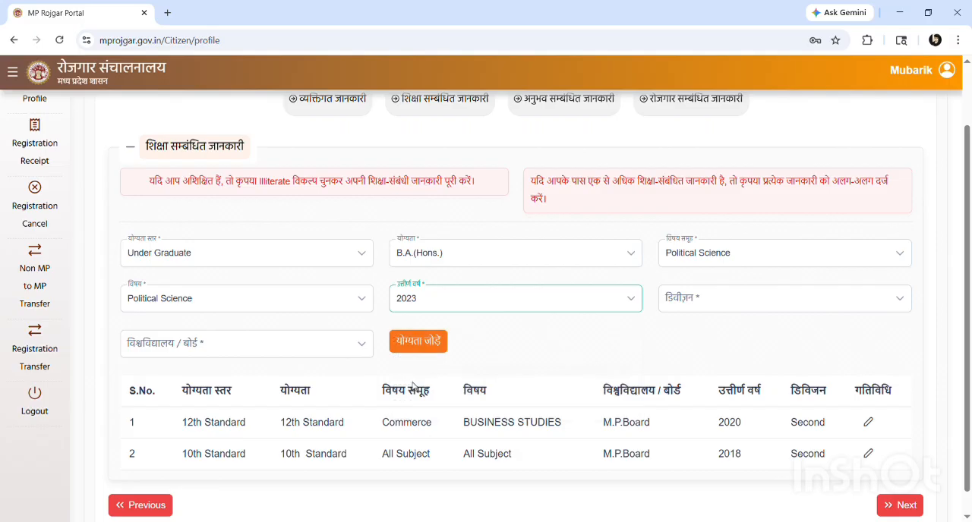
click(736, 297)
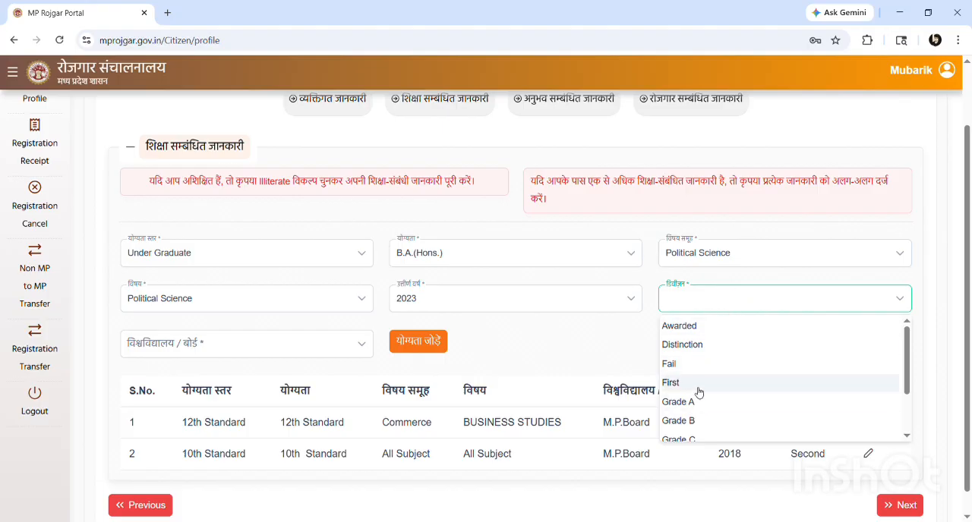
scroll(696, 391, down, 2)
click(685, 412)
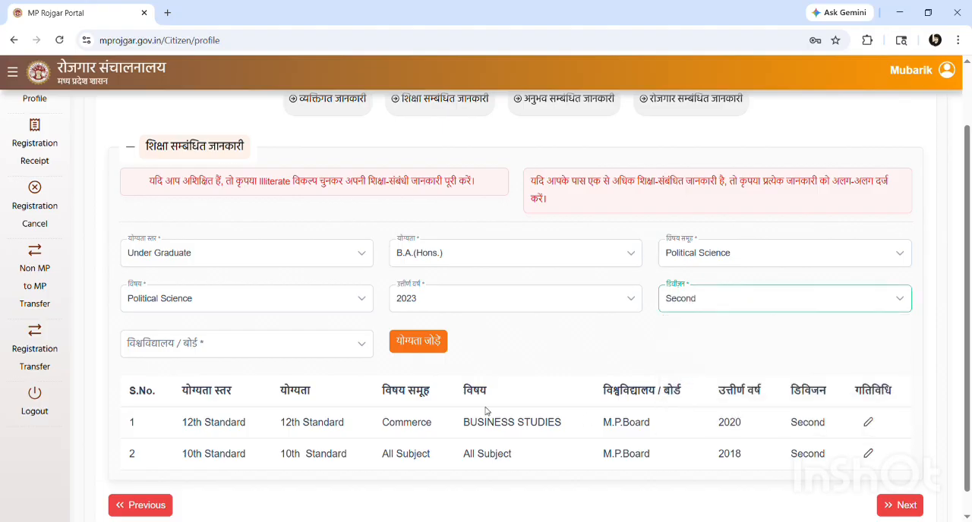
Choose Barkatullah University, Bhopal (M.P) as the university/board (विश्वविद्यालय / बोर्ड) and add the Under Graduate qualification to the education list
click(236, 346)
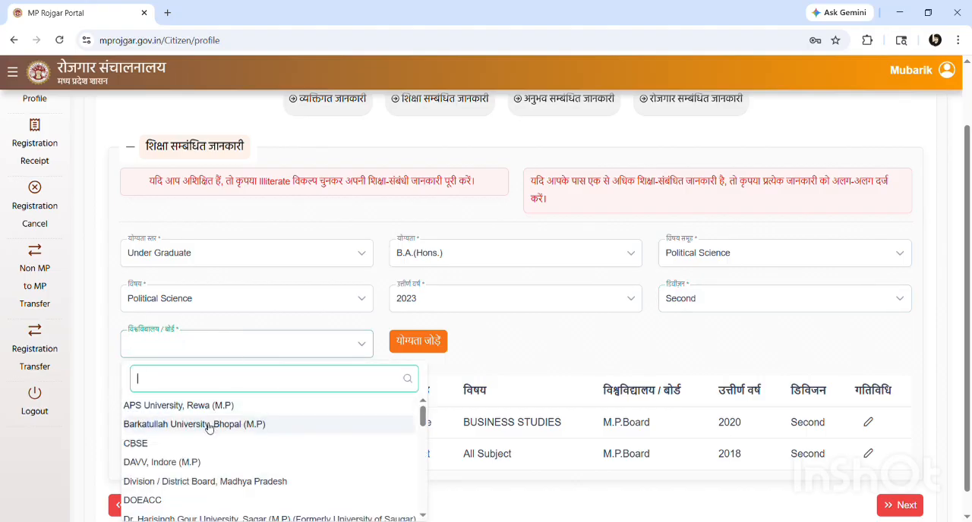
scroll(209, 427, down, 7)
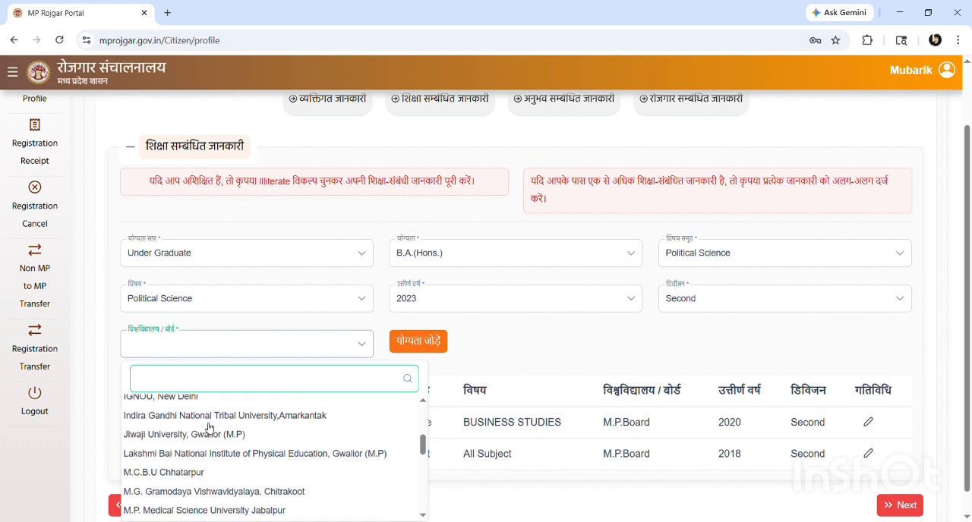
scroll(209, 427, down, 5)
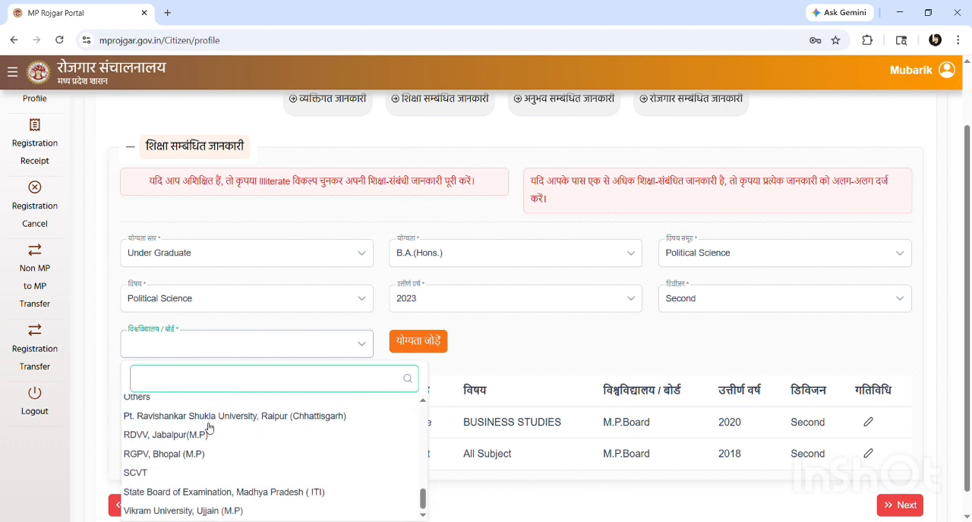
scroll(209, 427, up, 10)
scroll(209, 428, up, 2)
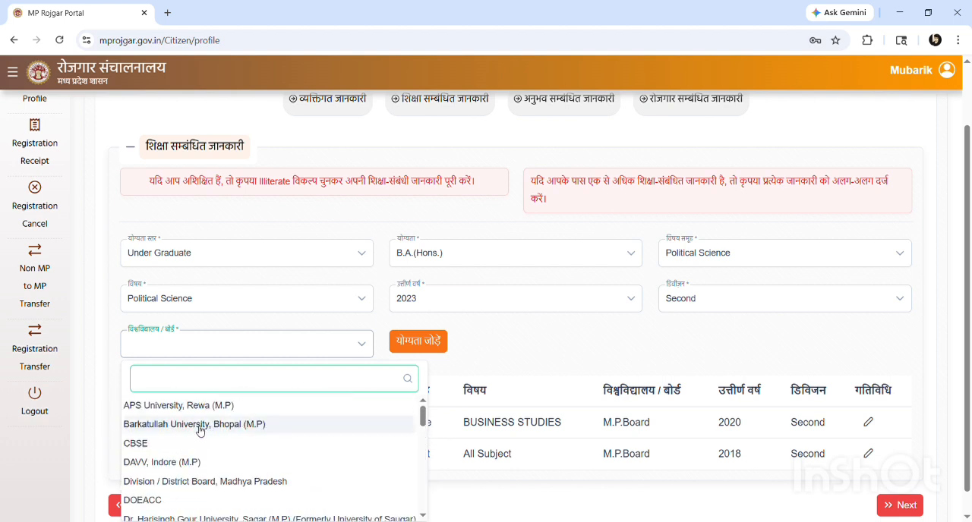
click(200, 427)
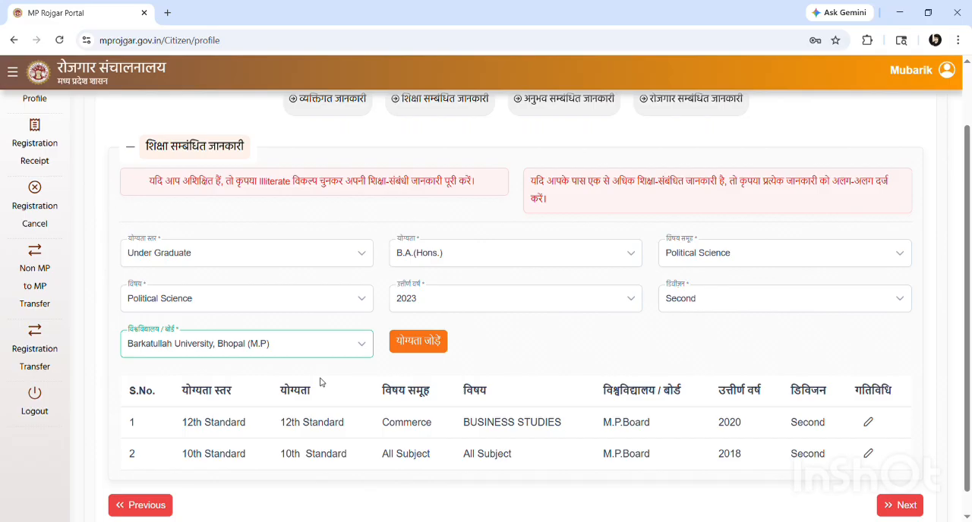
click(419, 342)
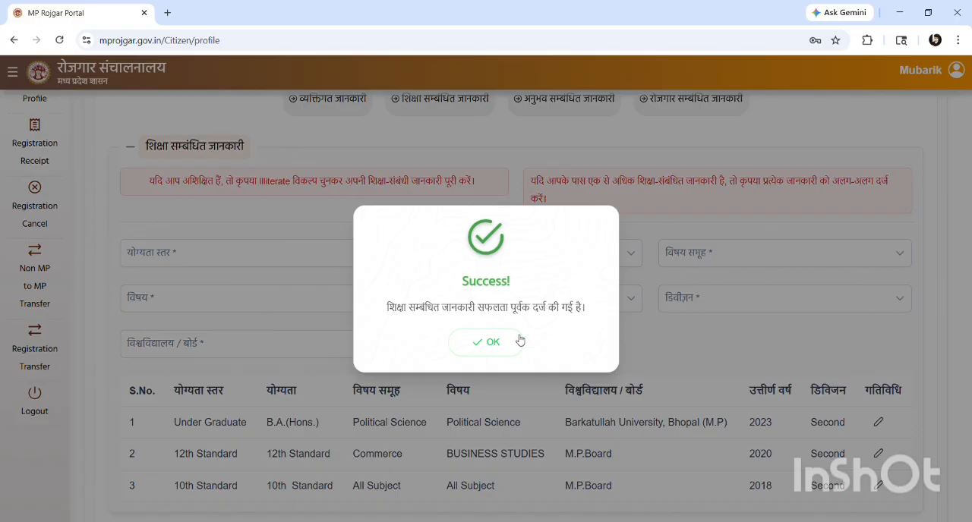
click(494, 344)
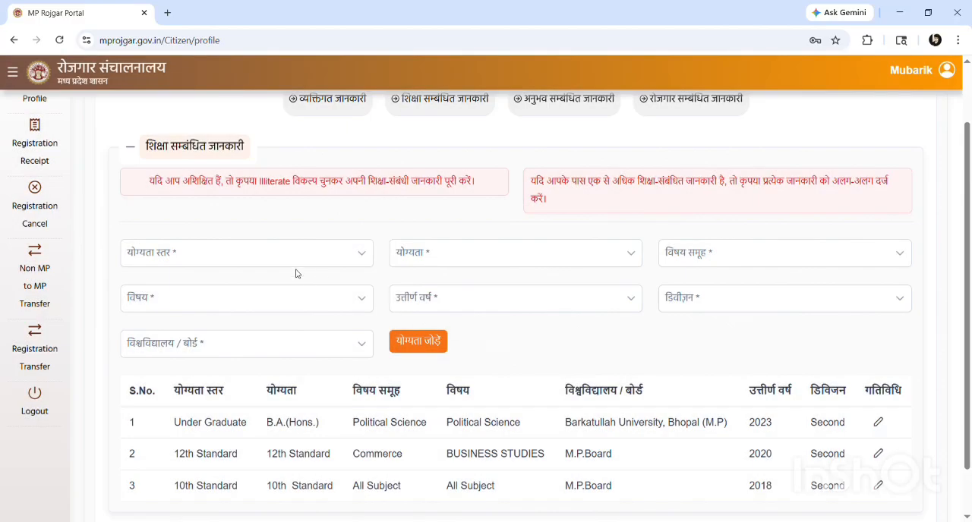
click(341, 264)
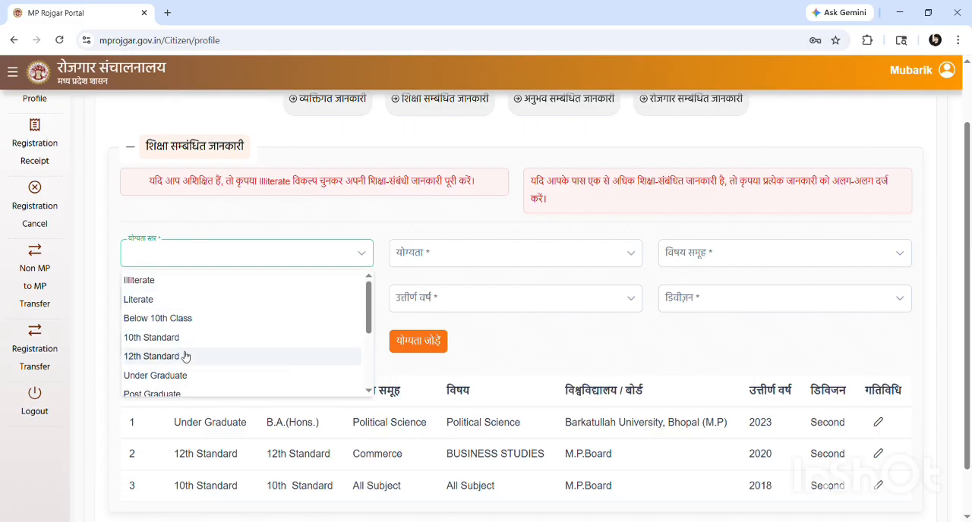
scroll(185, 357, down, 1)
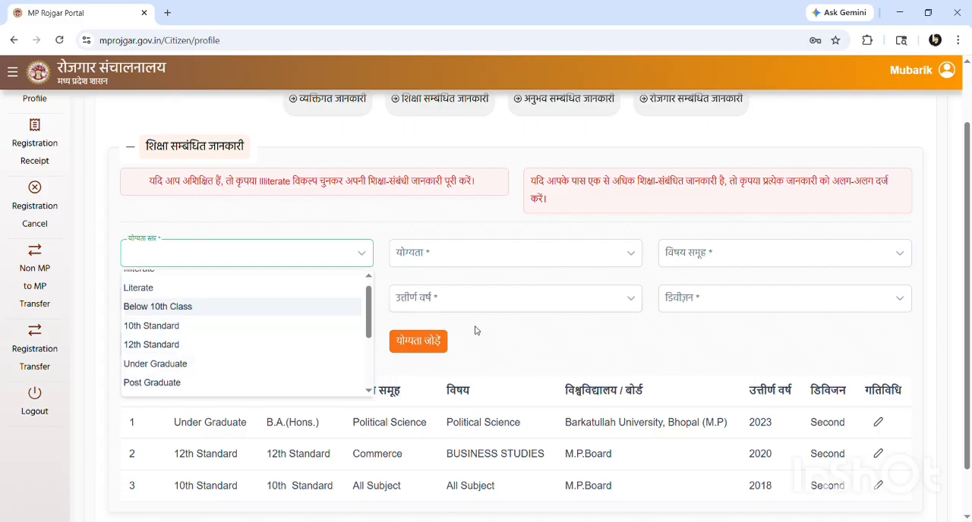
click(529, 344)
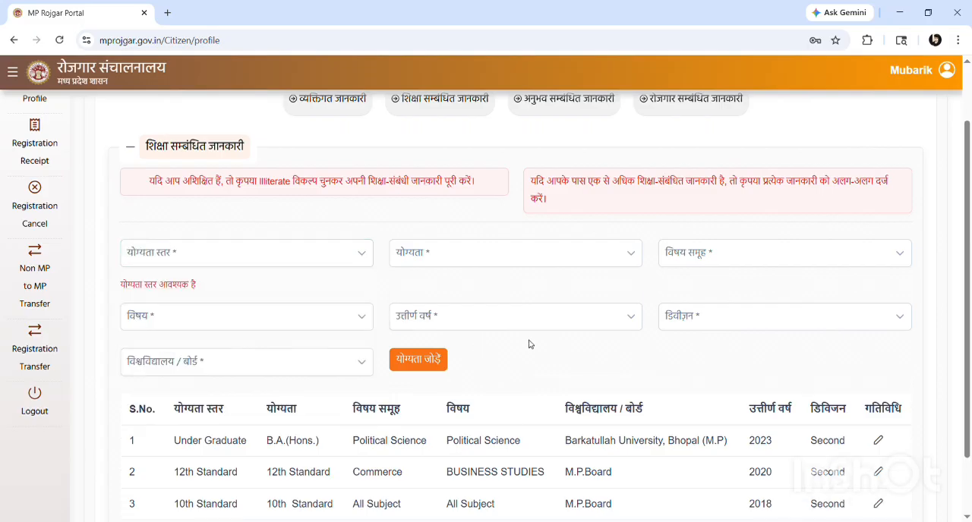
Finish the education details and continue to the work experience section (अनुभव सम्बंधित जानकारी)
scroll(529, 344, down, 1)
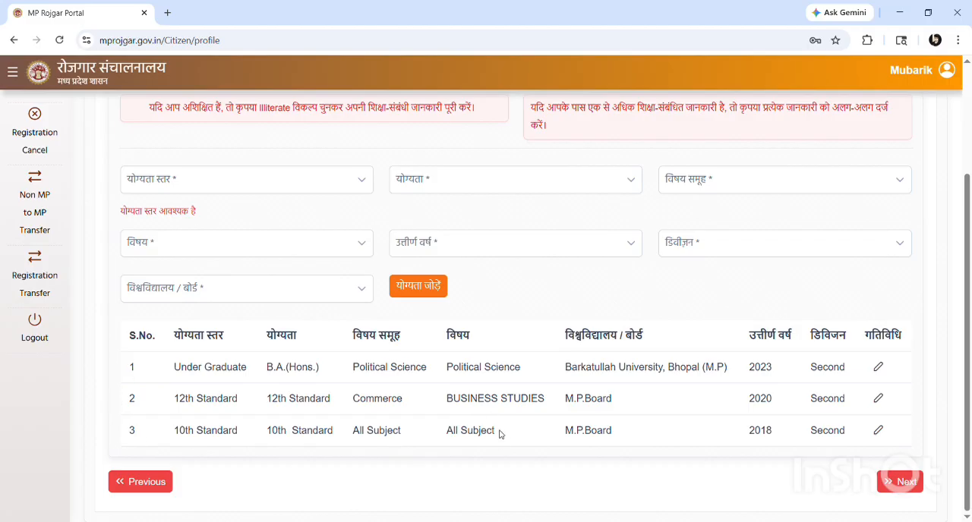
click(900, 484)
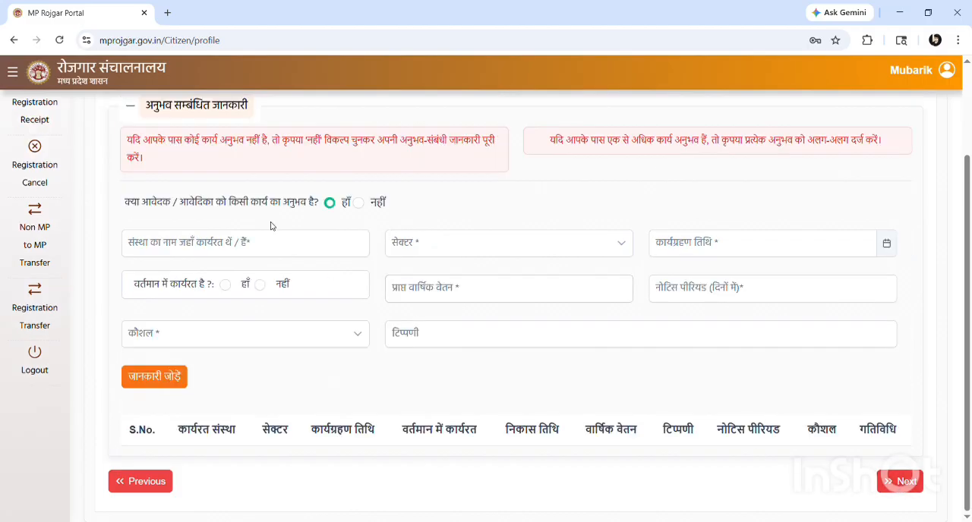
Answer नहीं to whether the applicant has any work experience and continue to the employment section (रोजगार सम्बंधित जानकारी)
scroll(223, 212, up, 1)
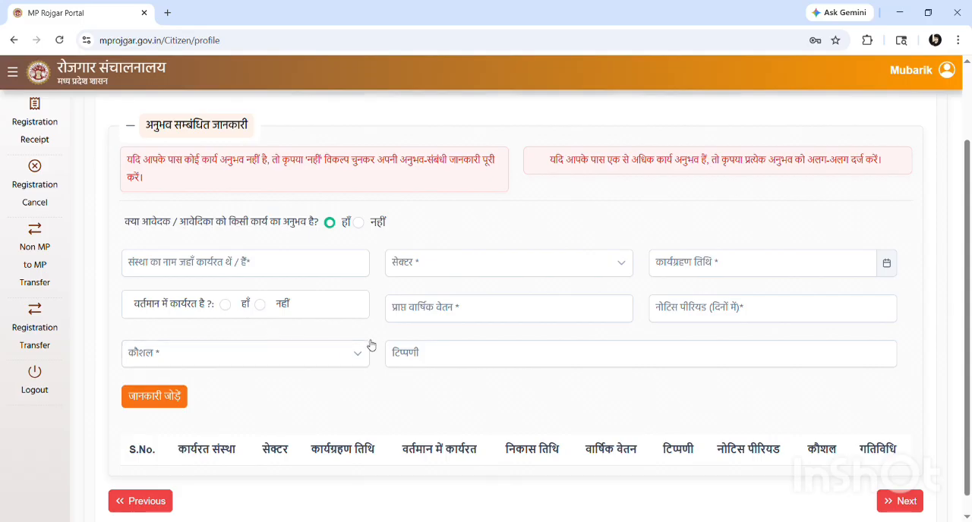
click(362, 227)
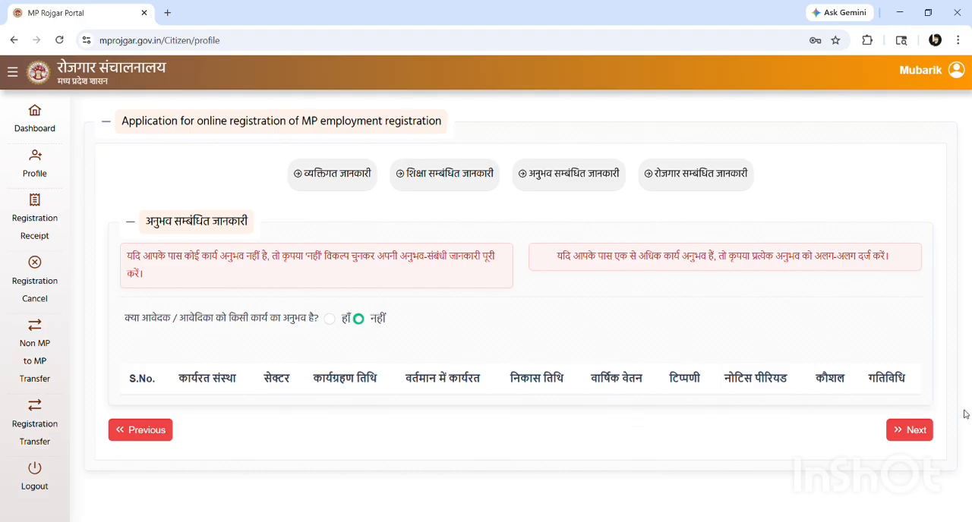
click(907, 433)
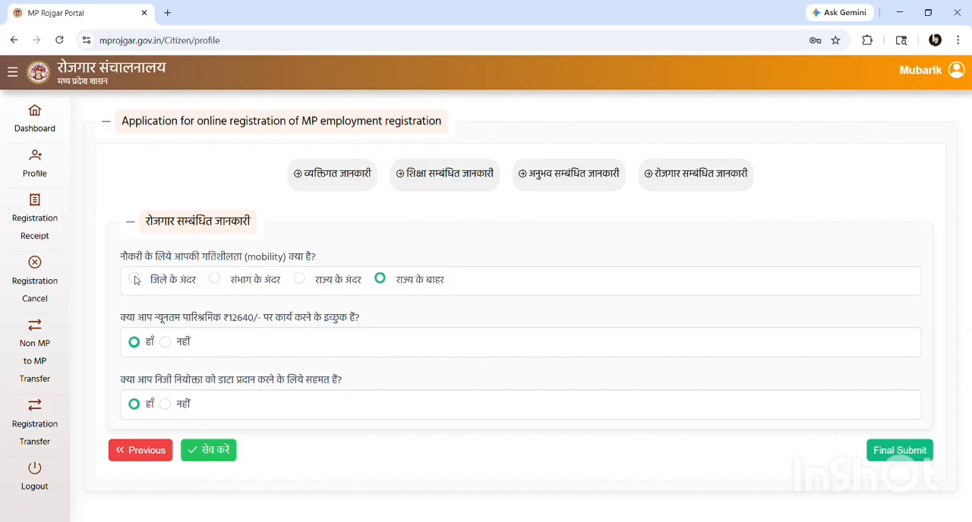
Set the job mobility (गतिशीलता) to जिले के अंदर and save the employment details
click(135, 279)
click(219, 452)
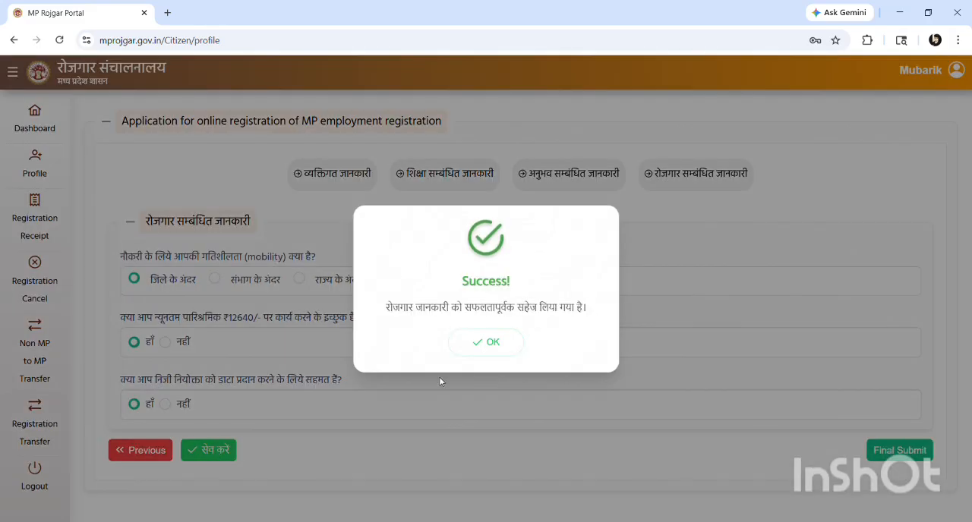
click(496, 341)
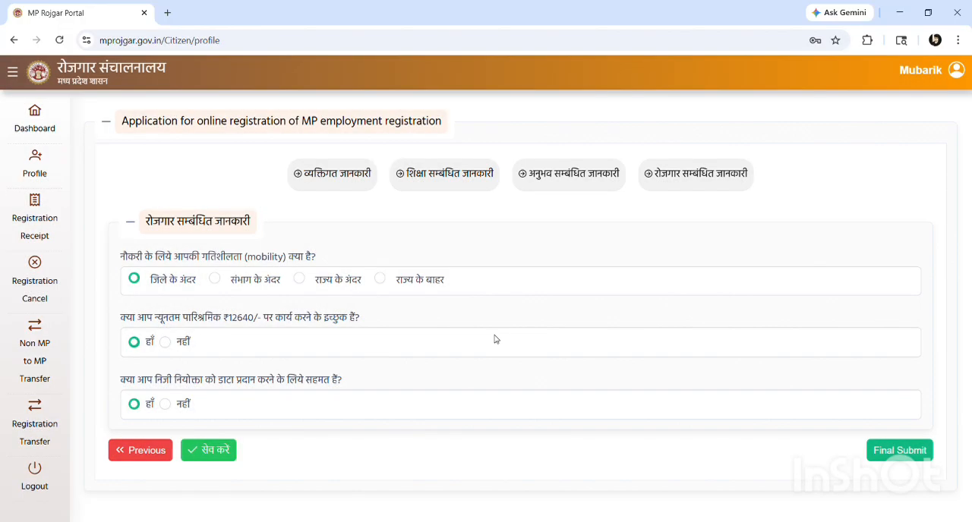
Make the final submission of the employment registration application and confirm it
click(879, 450)
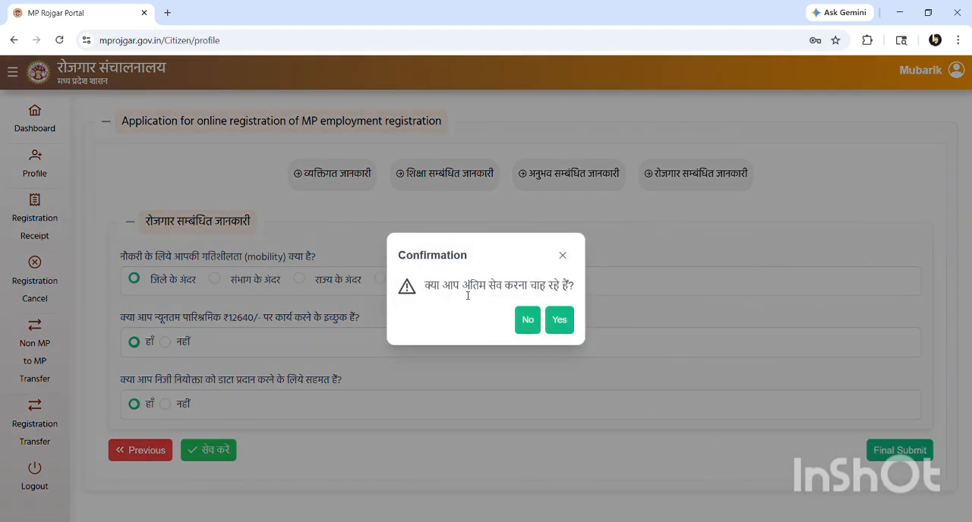
click(559, 321)
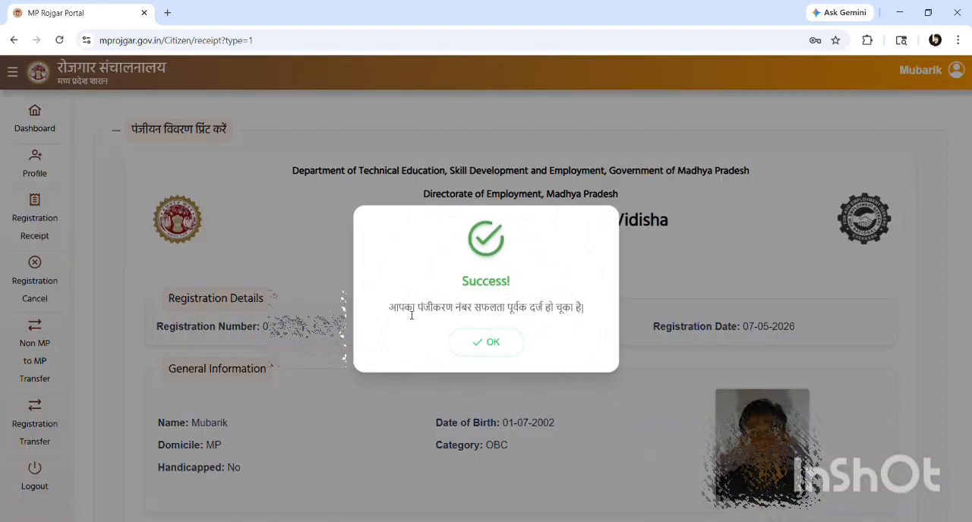
click(500, 340)
Go through the registration identity card down to its end and start printing it
scroll(498, 340, down, 1)
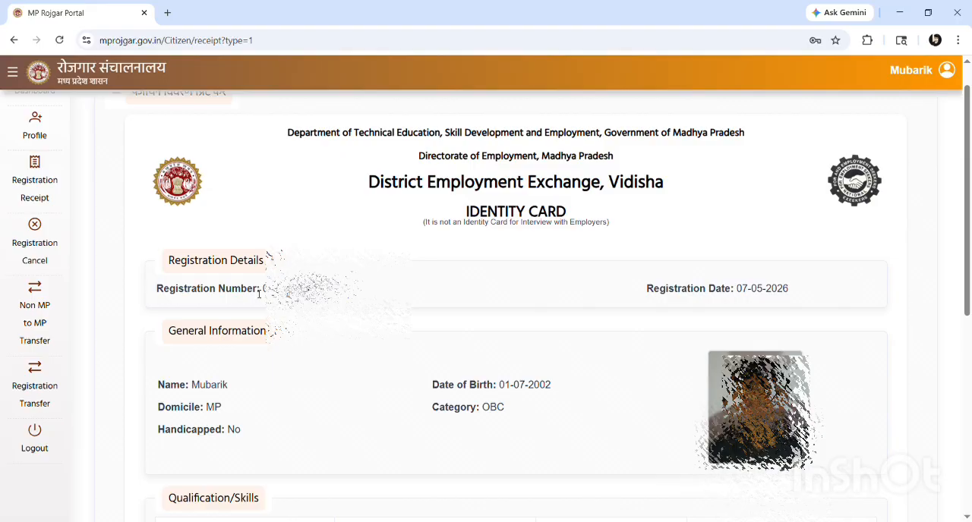
scroll(258, 294, down, 1)
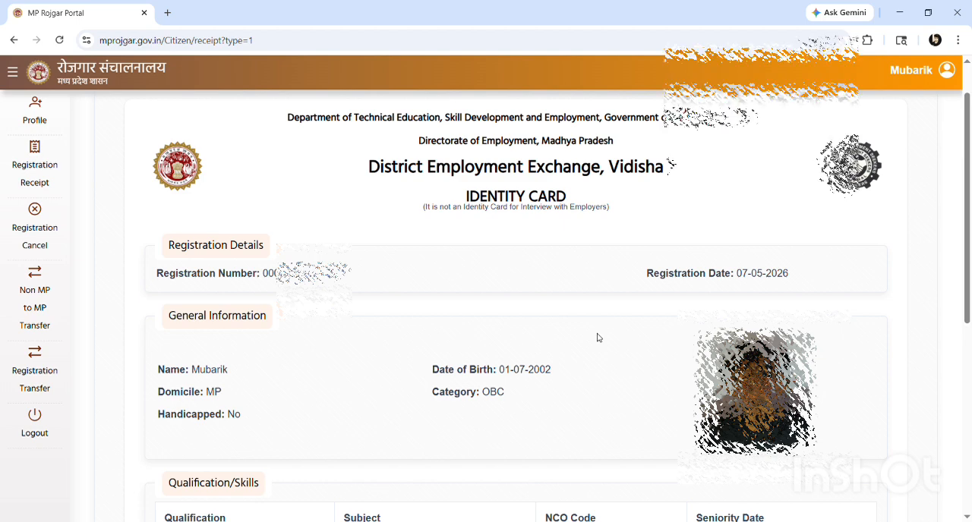
scroll(597, 338, down, 5)
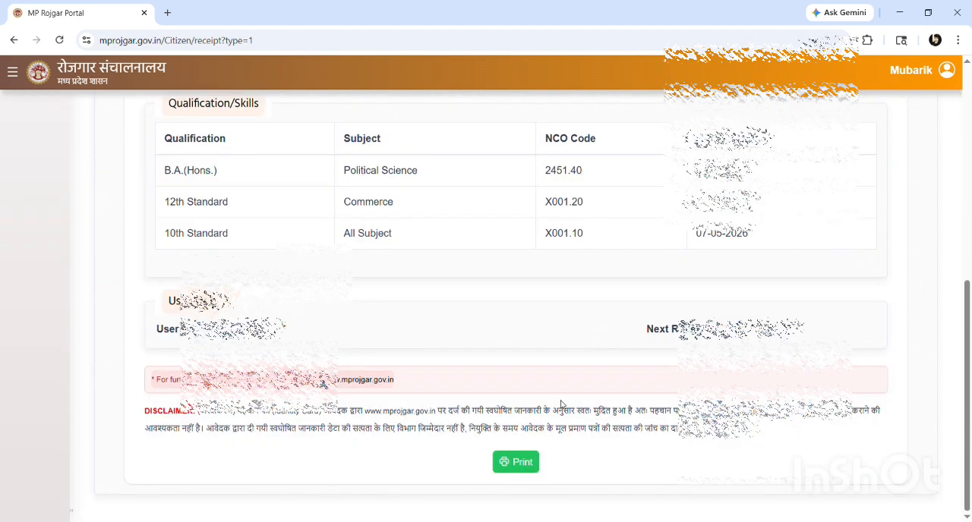
click(516, 465)
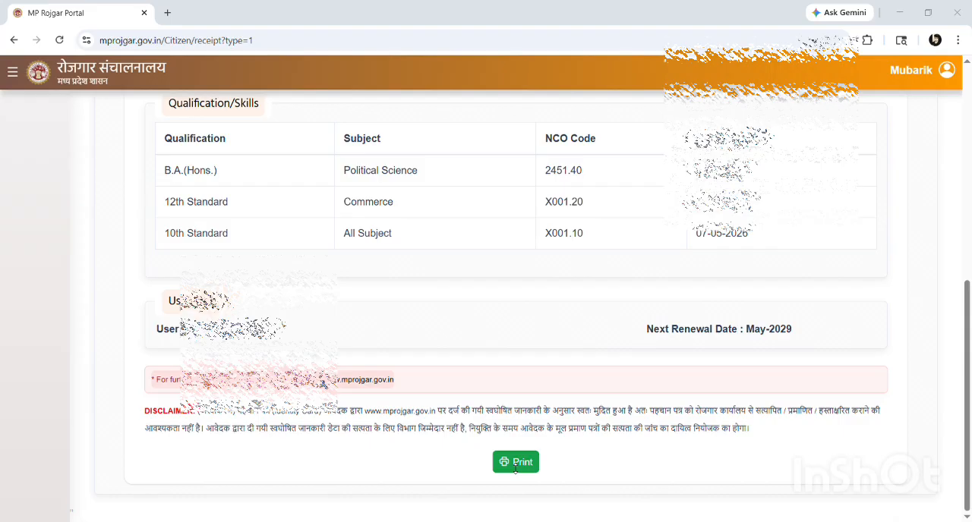